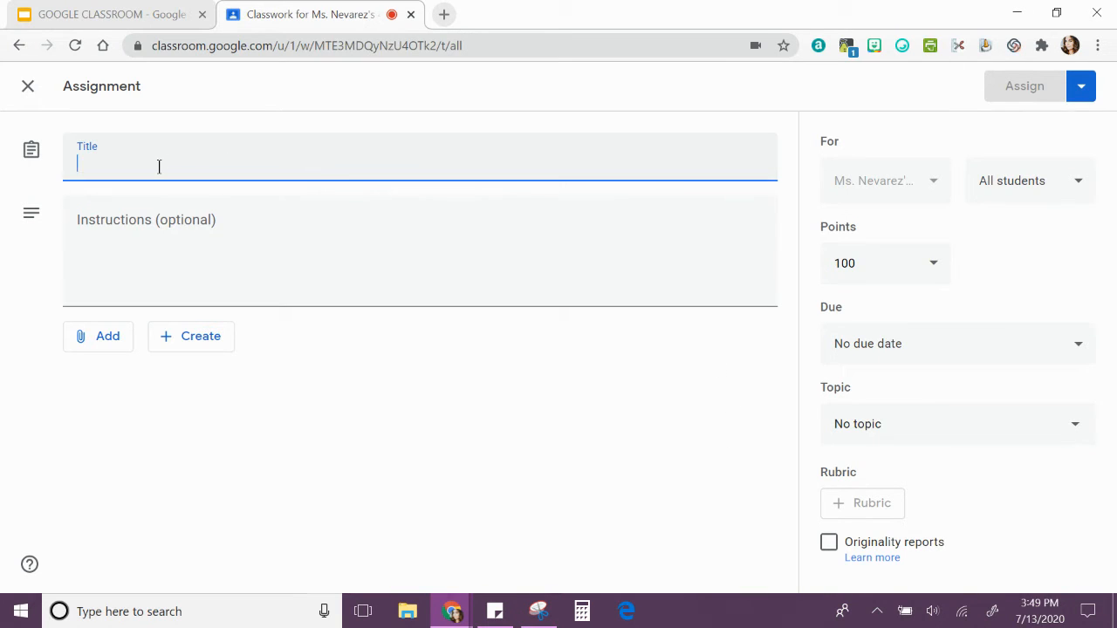
Copy the red exclamation mark emoji from the JoyPixels symbols.
left_click(901, 46)
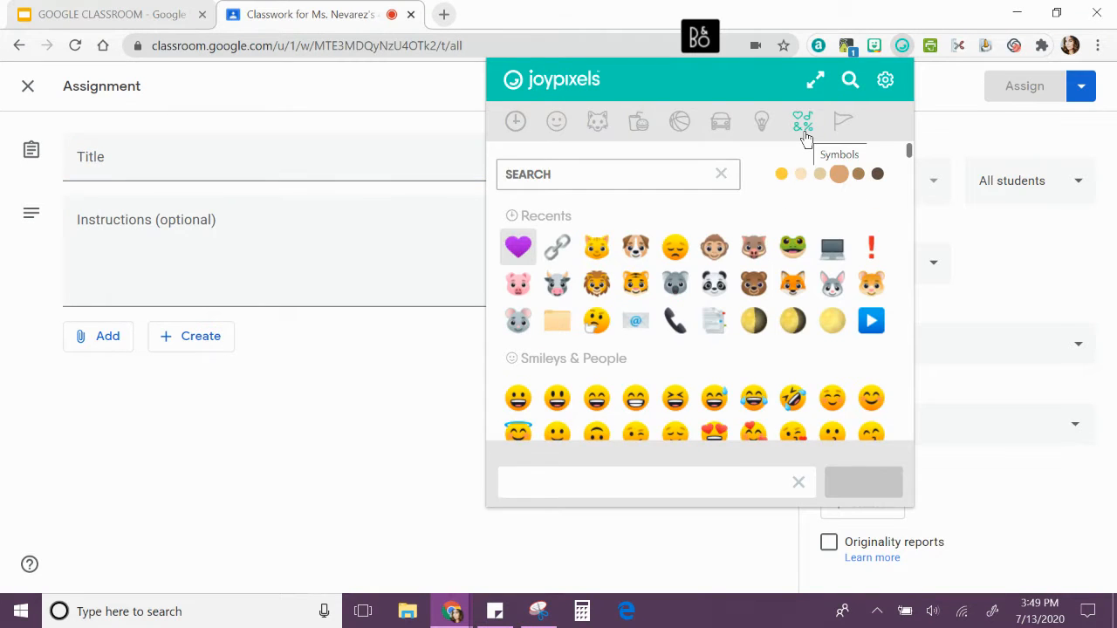
left_click(805, 135)
scroll(741, 249, "down", 2)
scroll(736, 253, "down", 2)
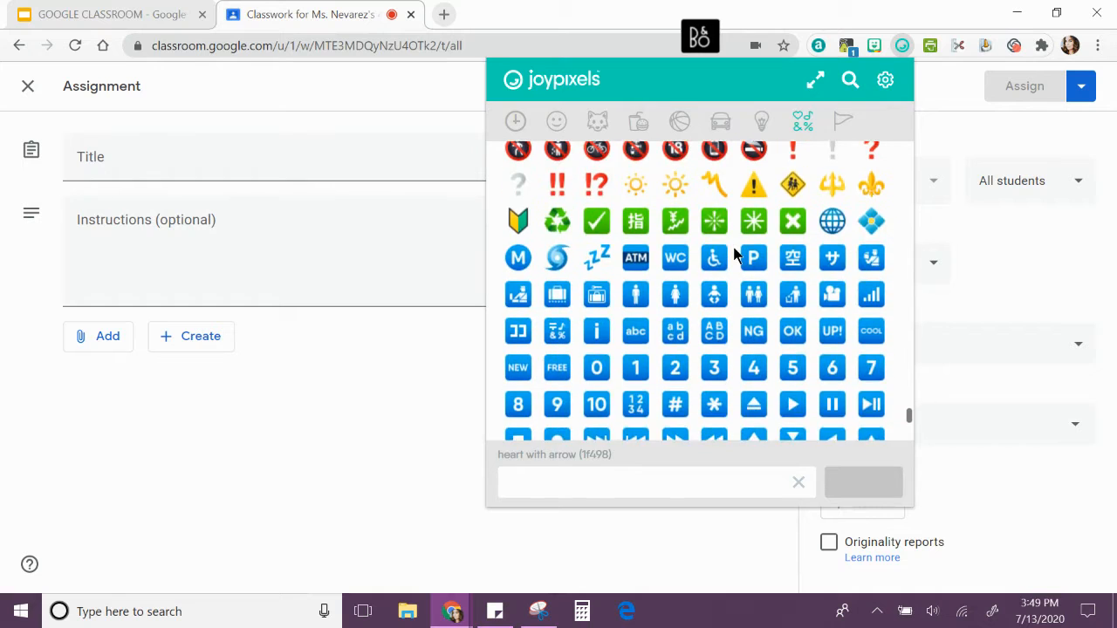
scroll(742, 257, "up", 1)
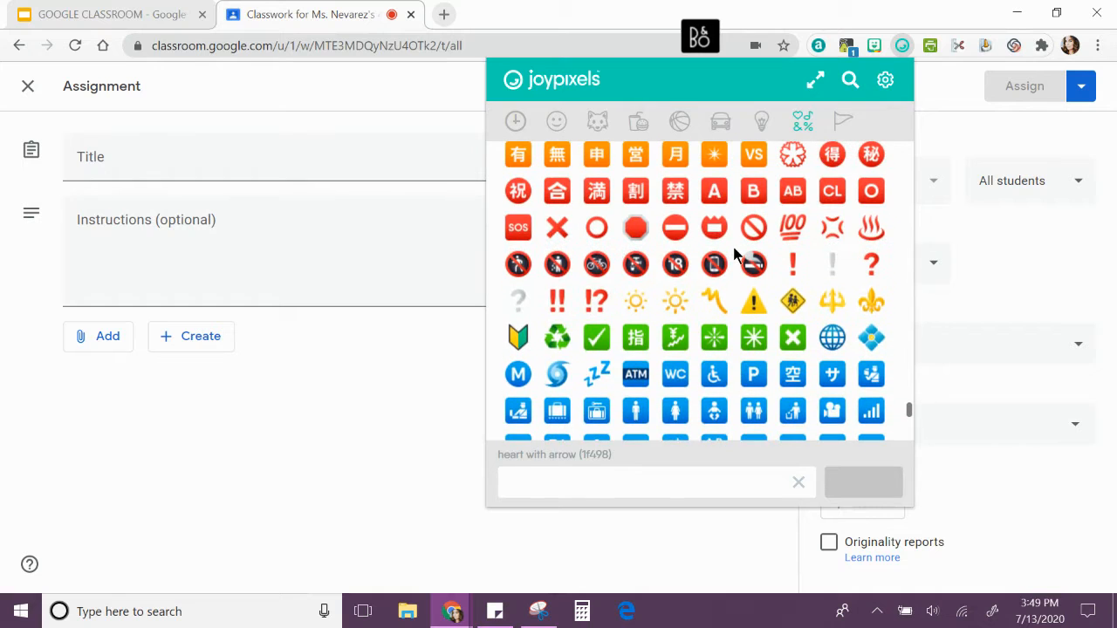
left_click(793, 264)
scroll(793, 258, "down", 1)
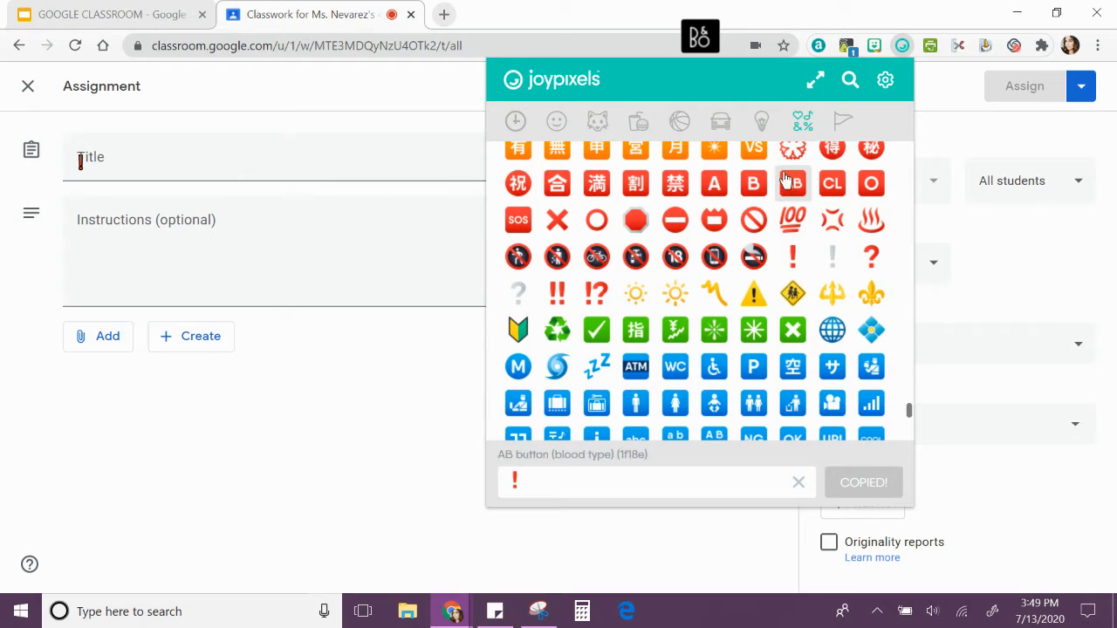
Title the assignment with the copied exclamation mark emoji followed by "MATH PRACTICE TUESDAY".
left_click(287, 167)
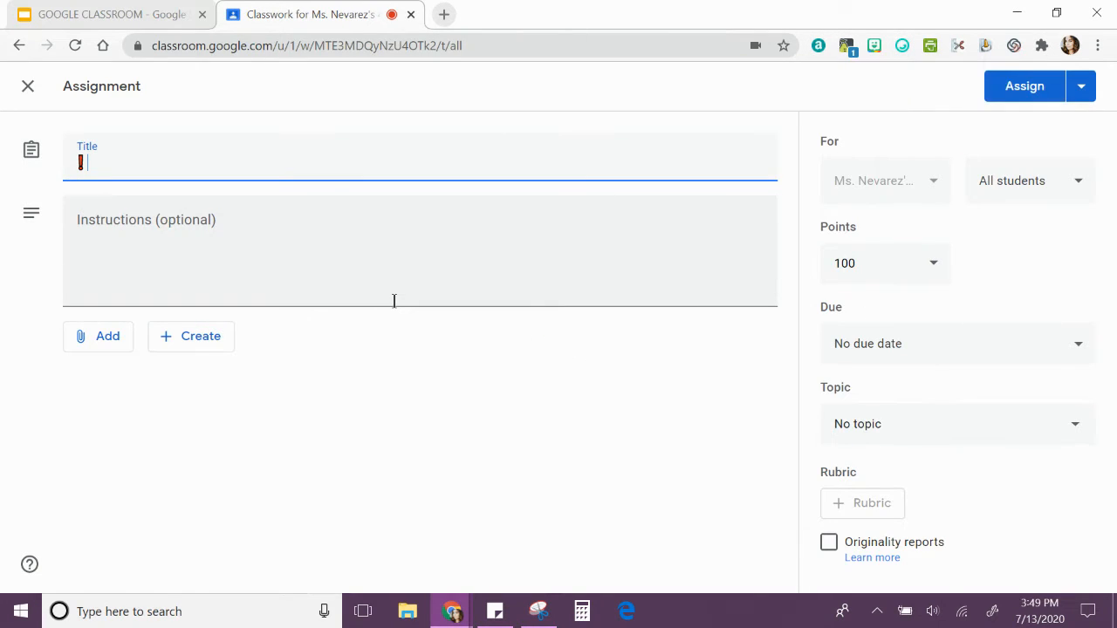
type("MATH PRACT")
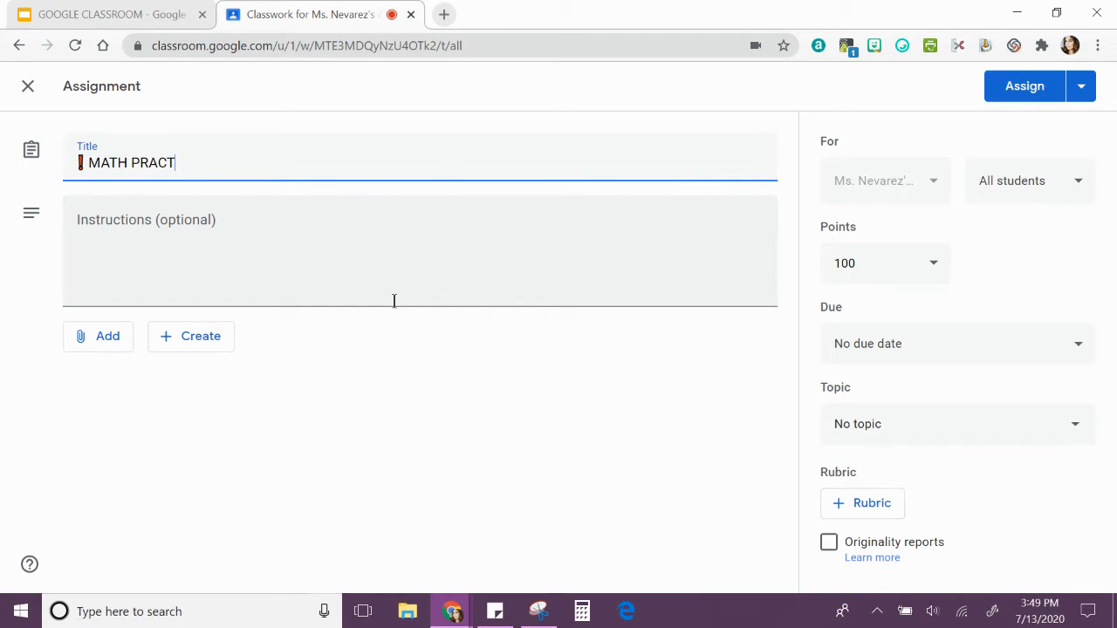
type("ICE TUESDAY")
left_click(301, 244)
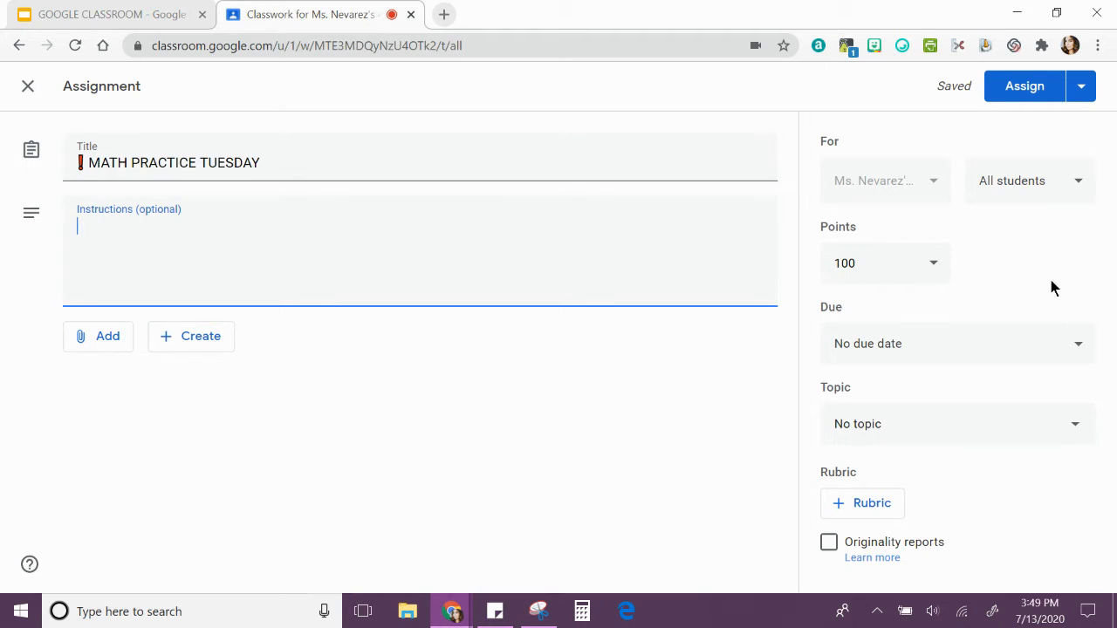
left_click(1079, 183)
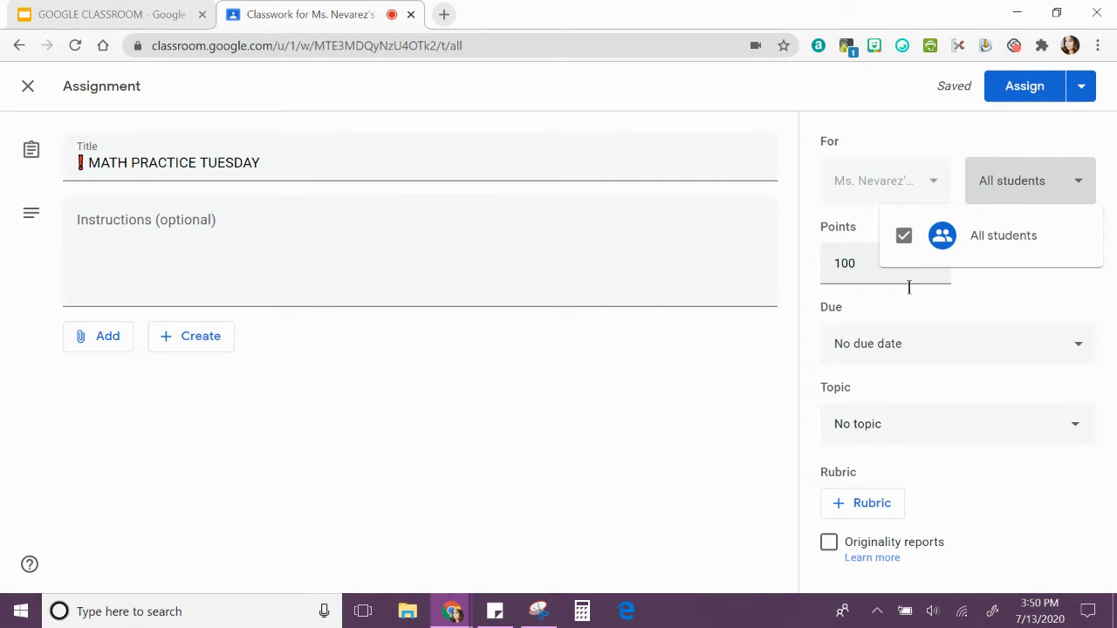
left_click(1079, 189)
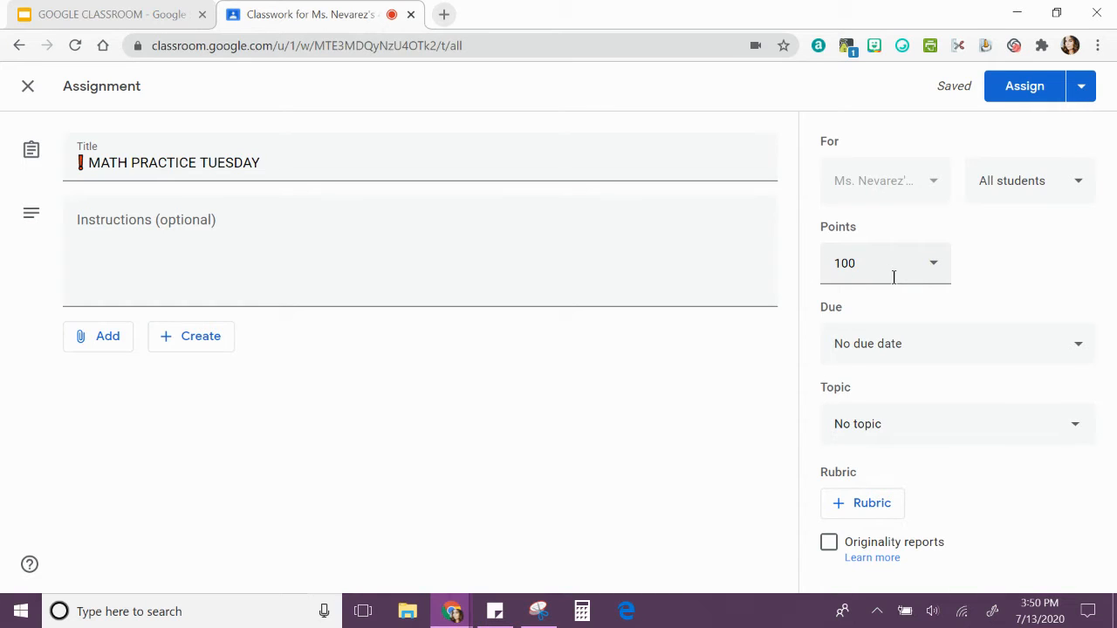
Set the assignment's due date to Jul 27, 2020, without a time.
left_click(1053, 351)
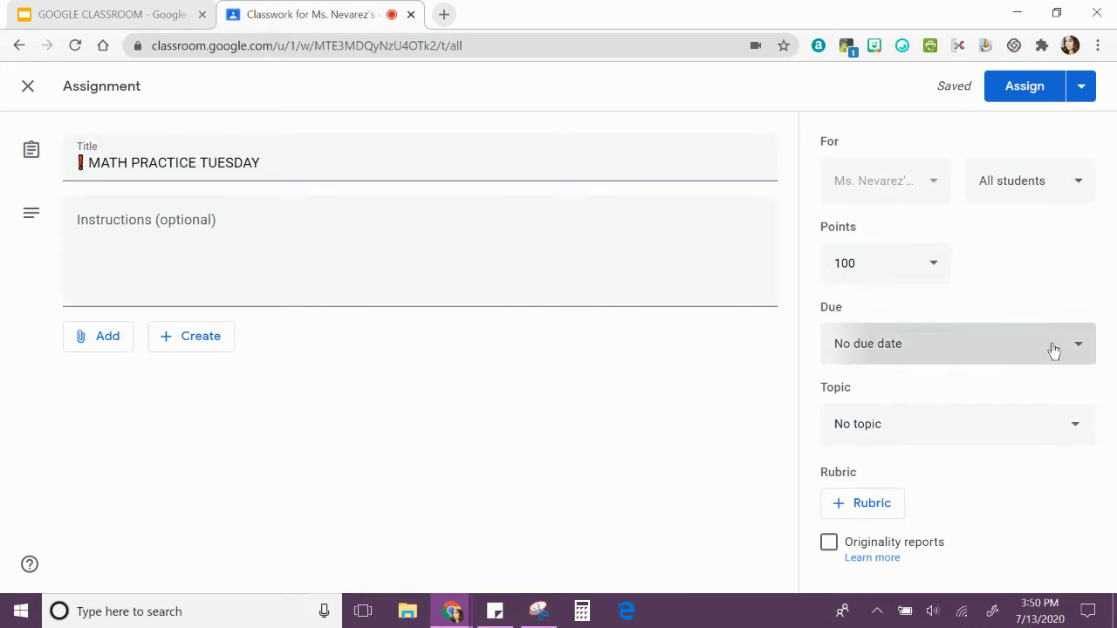
left_click(1010, 414)
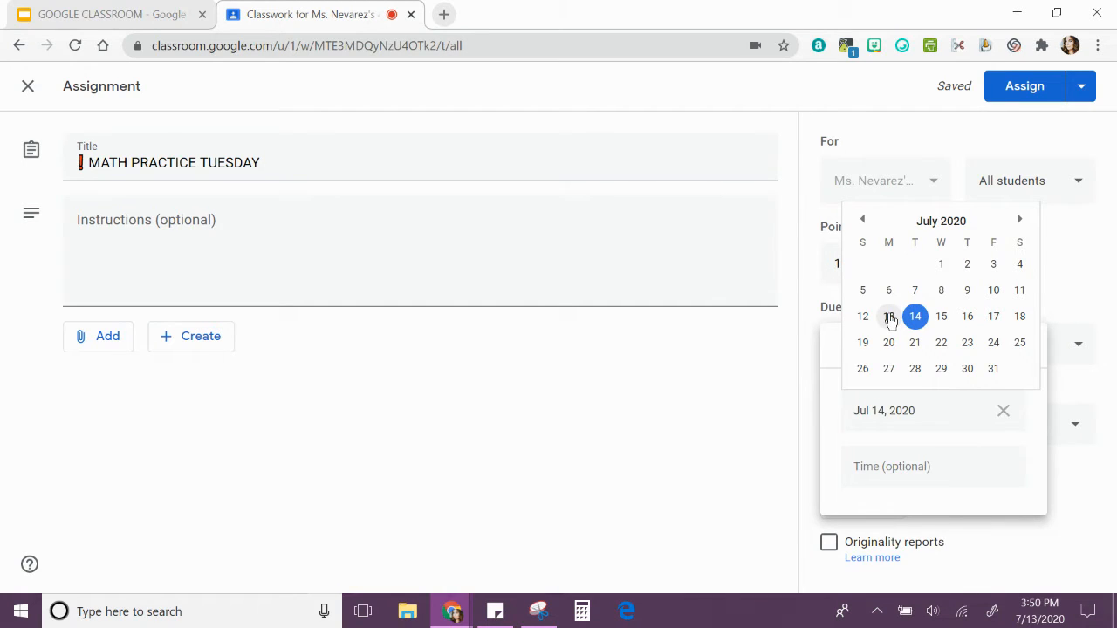
left_click(888, 369)
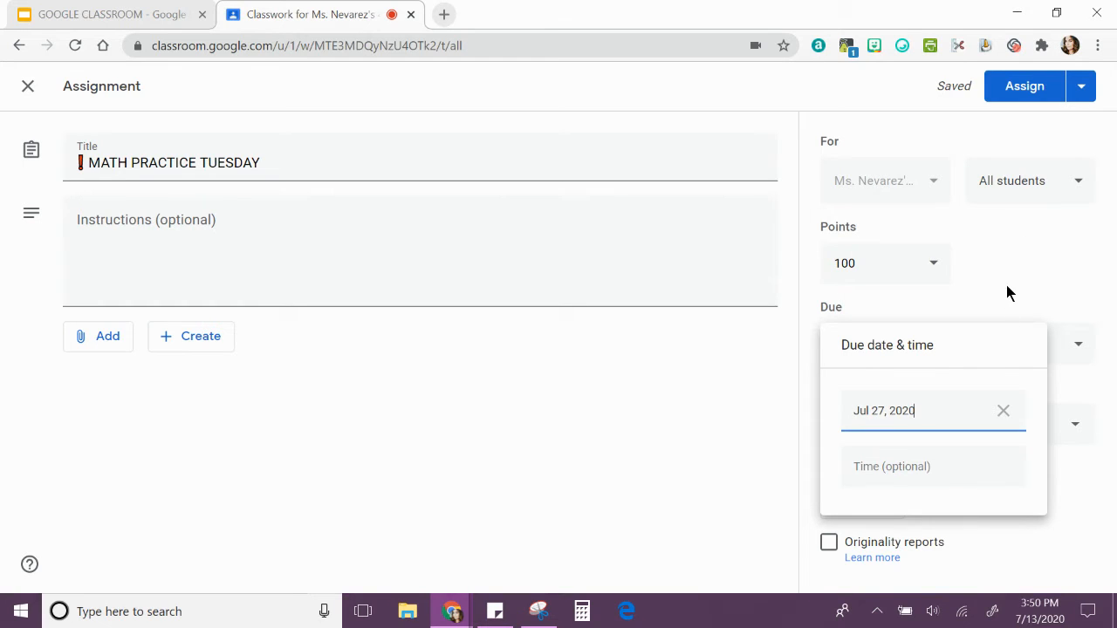
left_click(1006, 293)
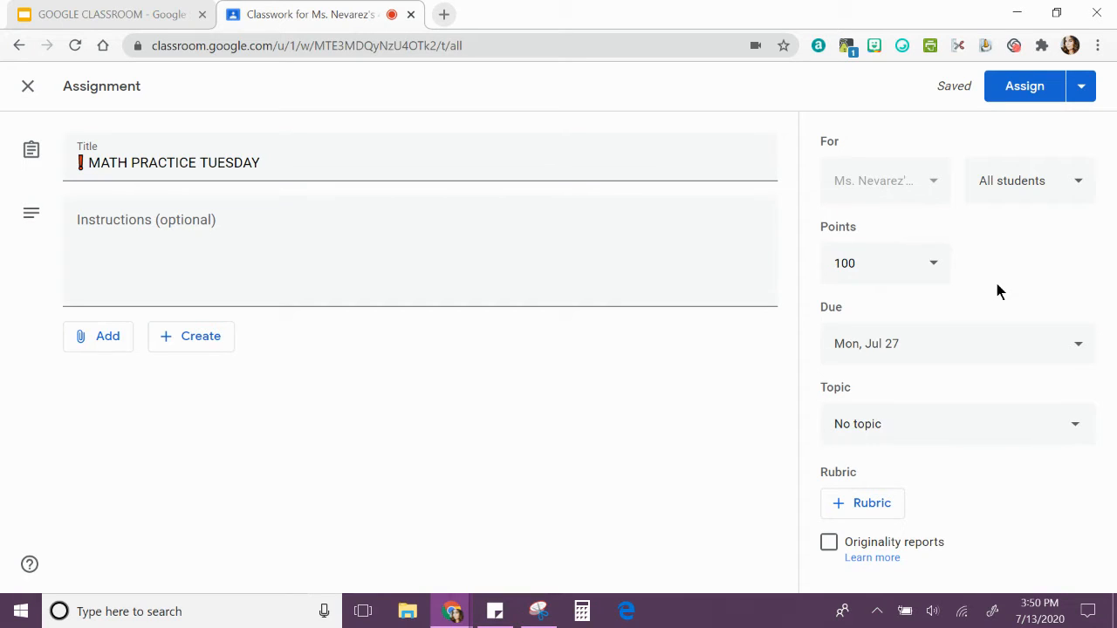
Start a new topic for the assignment and copy the mouse face emoji from the JoyPixels animals.
left_click(1042, 432)
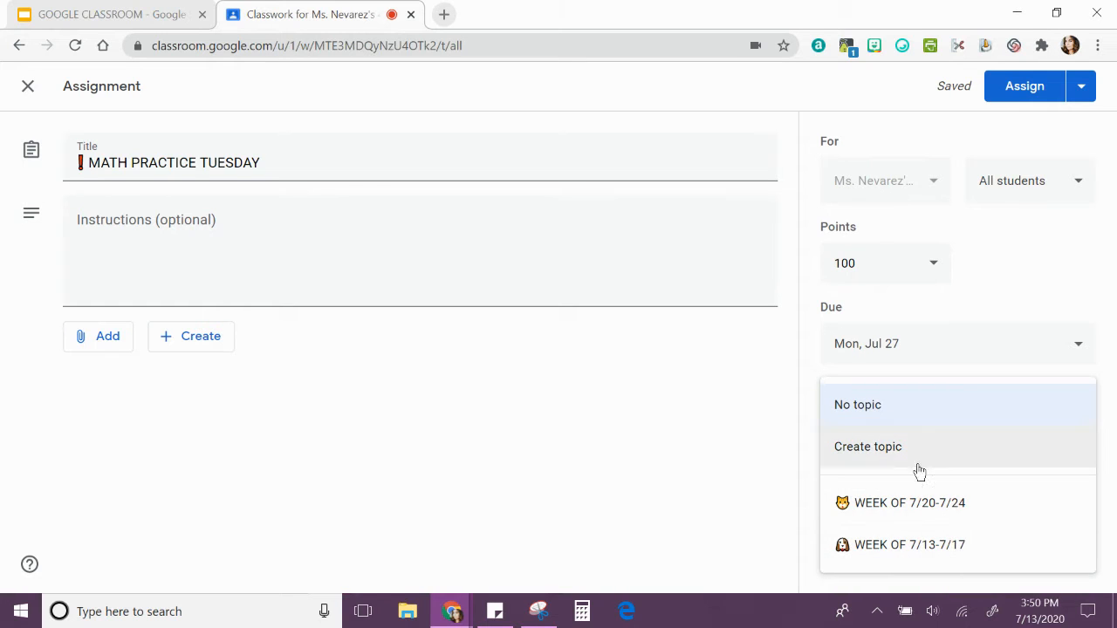
left_click(804, 424)
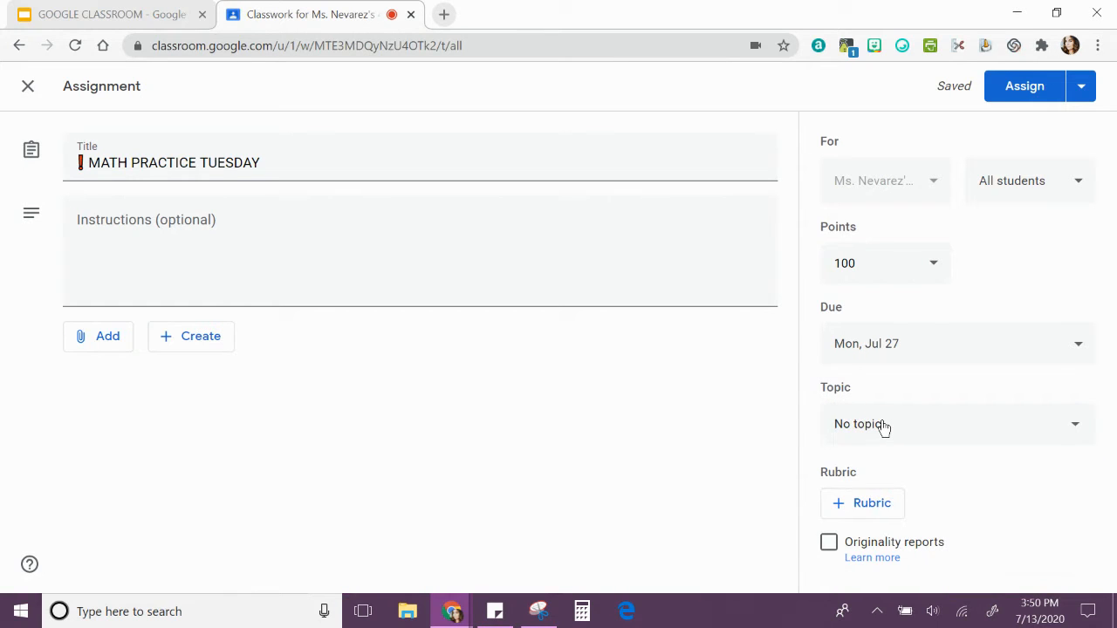
left_click(883, 426)
left_click(873, 447)
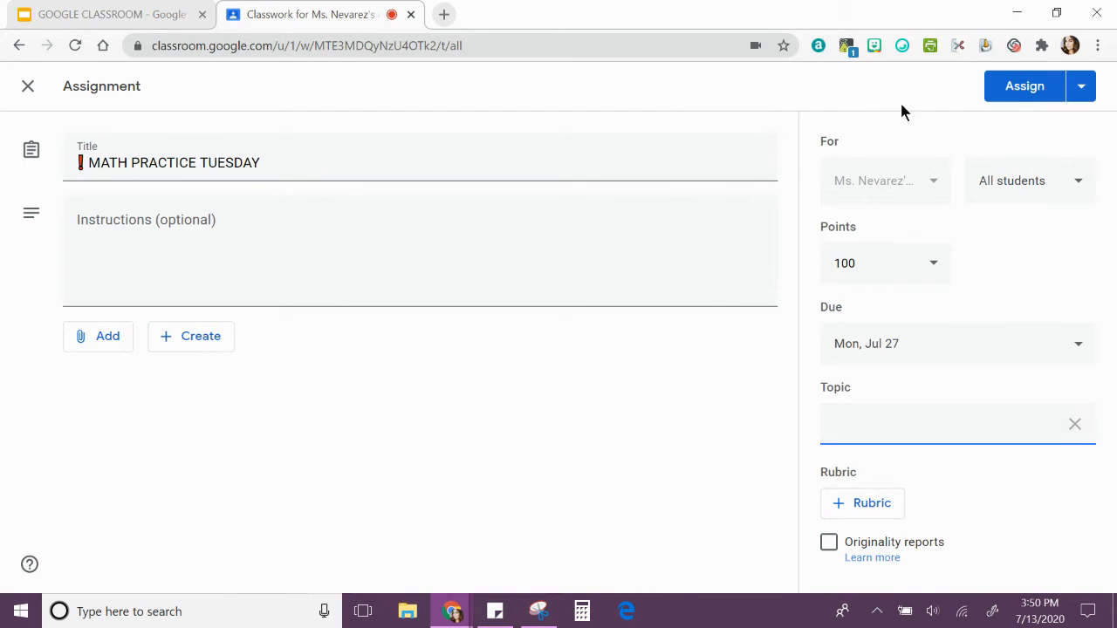
left_click(899, 47)
left_click(597, 126)
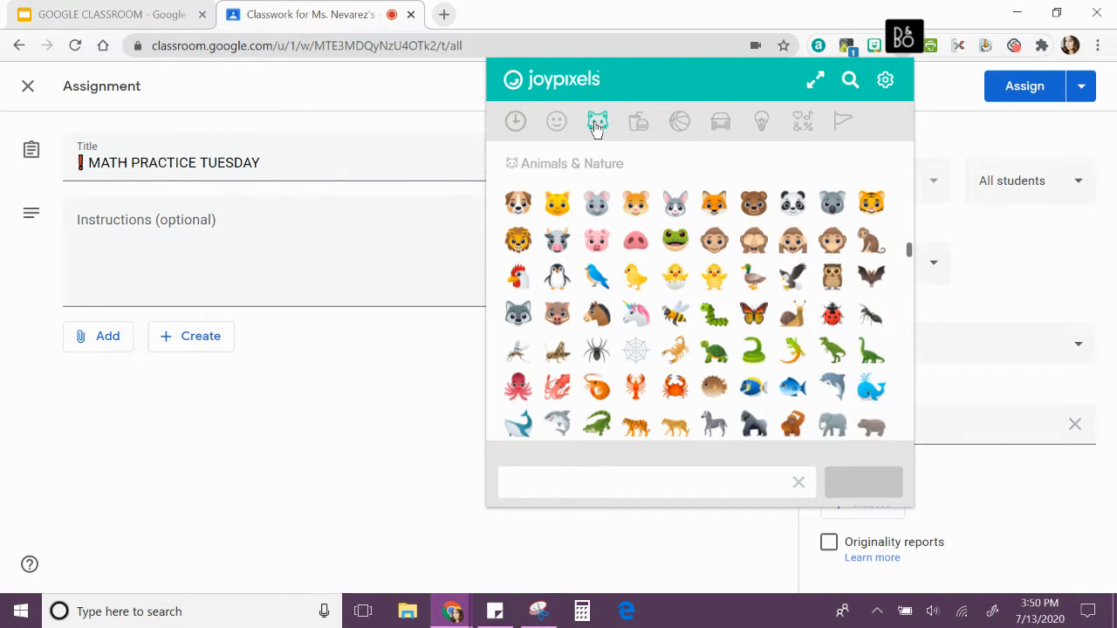
left_click(598, 206)
scroll(611, 218, "down", 1)
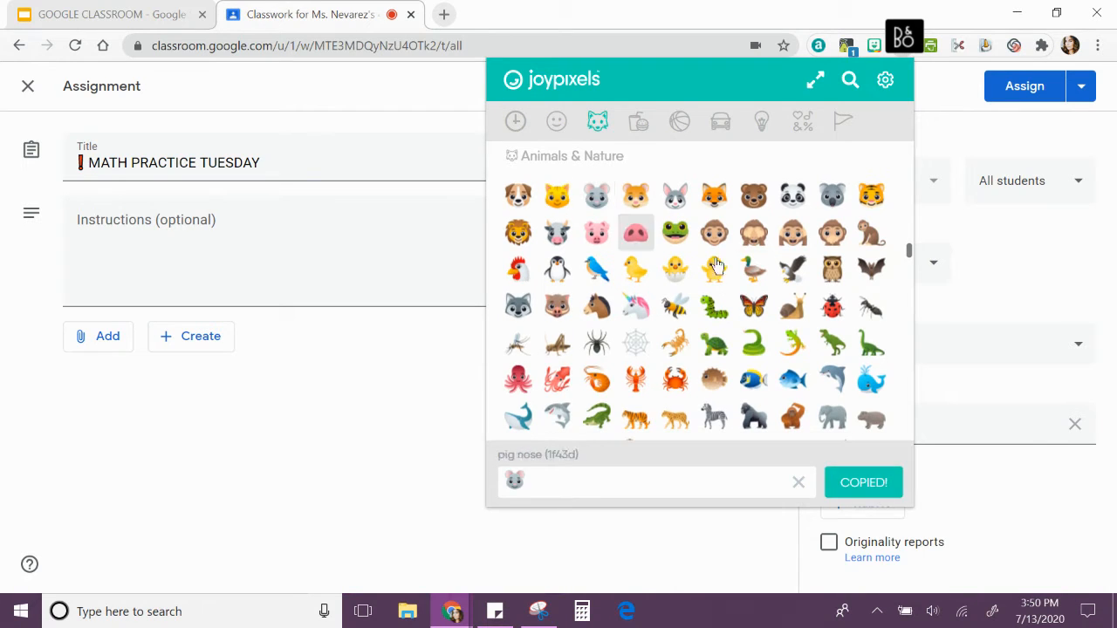
Name the new topic with the copied mouse emoji followed by "WEEK OF 7/27 - 7/31", checking the dates in the system calendar.
left_click(960, 421)
type("🐭")
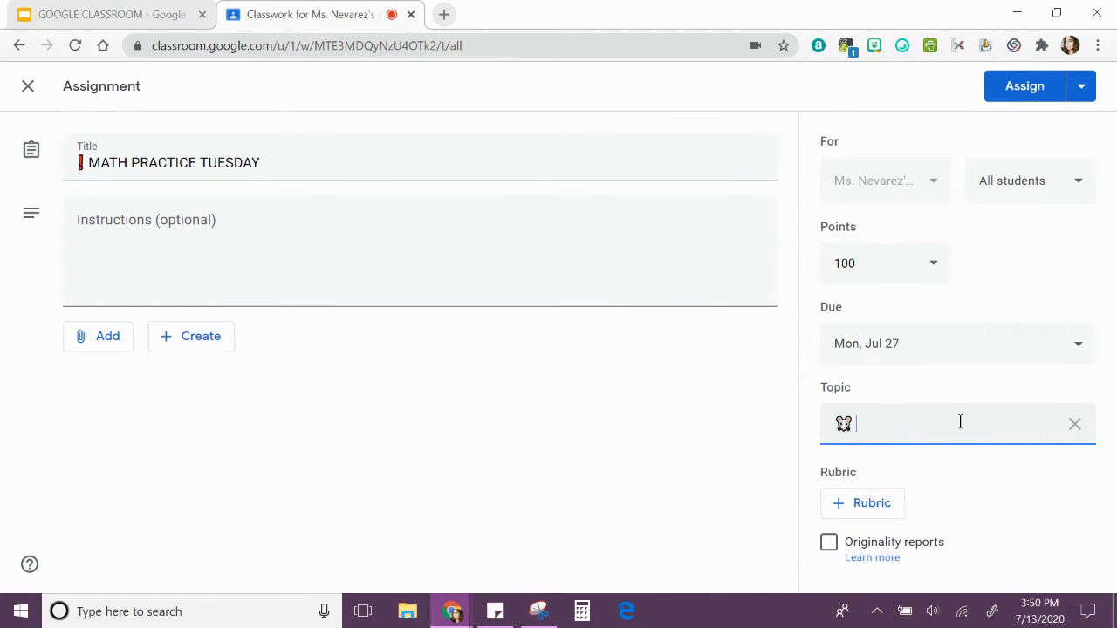
type("WEEK OF")
left_click(1039, 611)
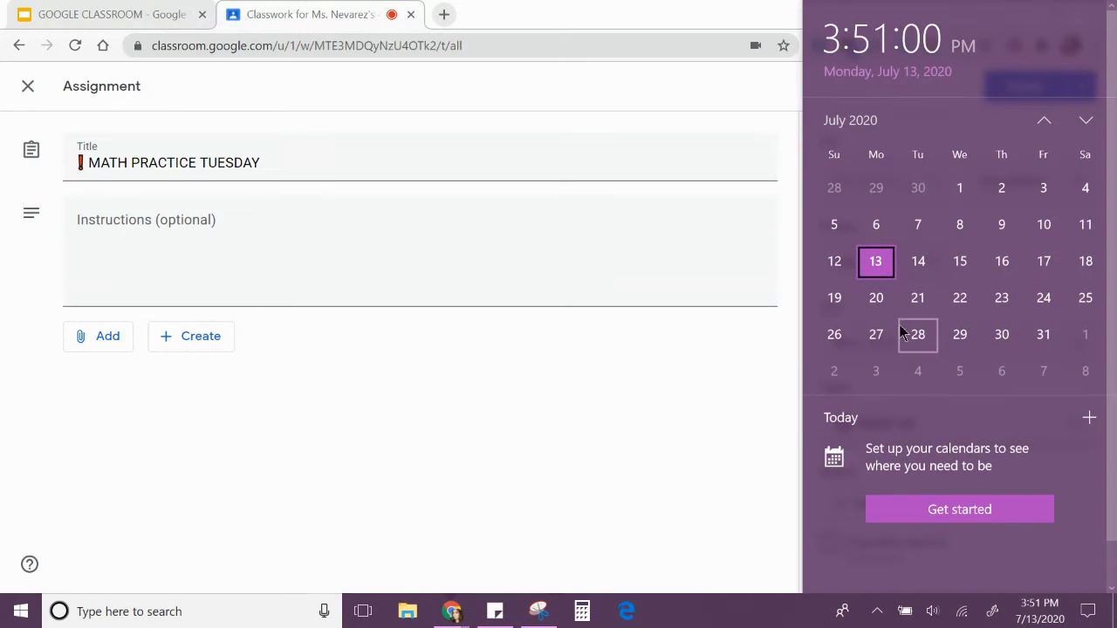
left_click(779, 404)
left_click(954, 422)
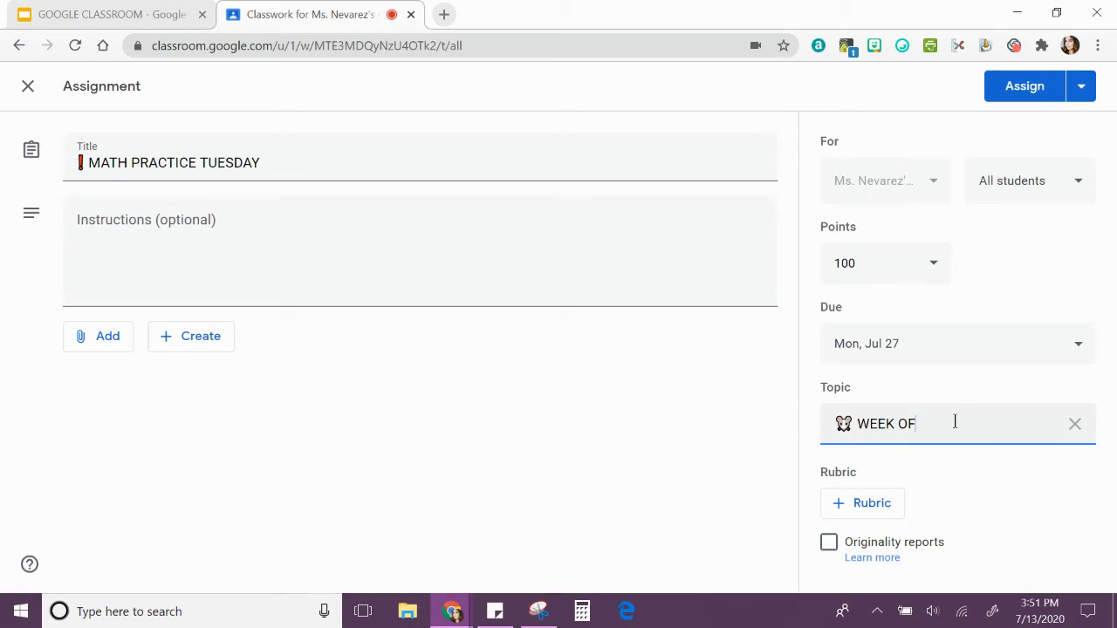
type("7/27 - 7/31")
left_click(978, 481)
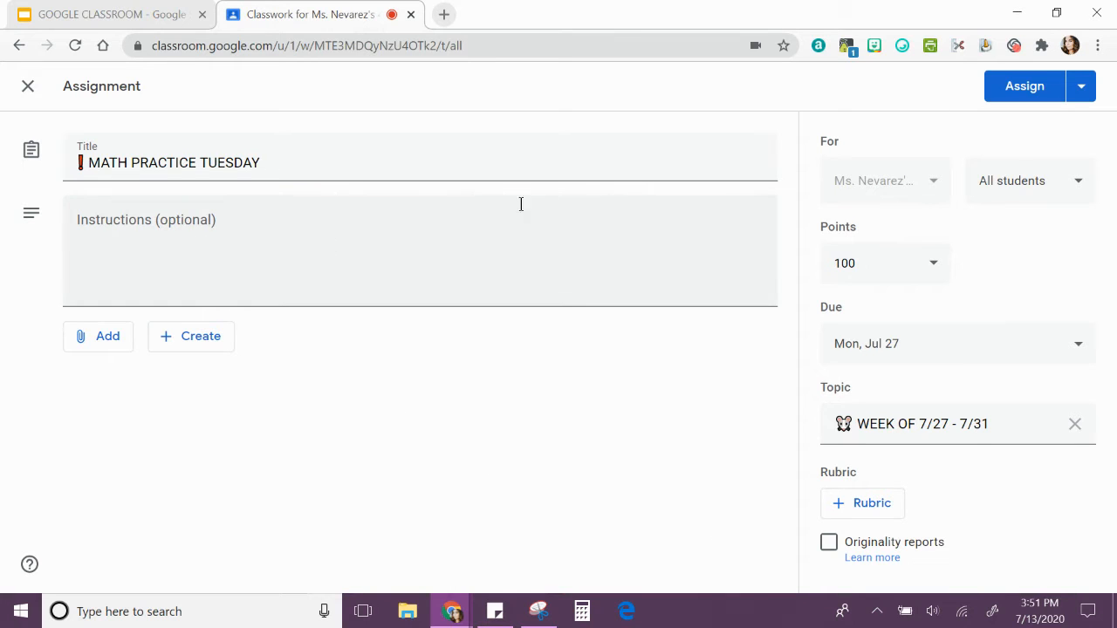
Start attaching a YouTube video, search for "3rd multplication" and select "Multiplication 3rd Grade - Learn Multiplication Educational Math Videos".
left_click(114, 226)
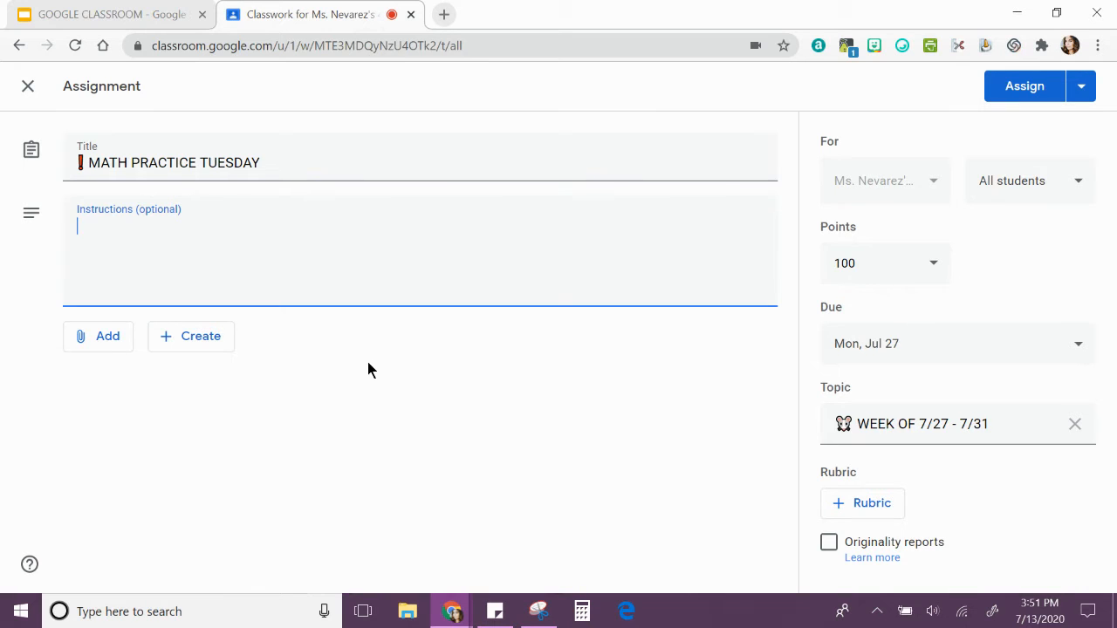
left_click(85, 355)
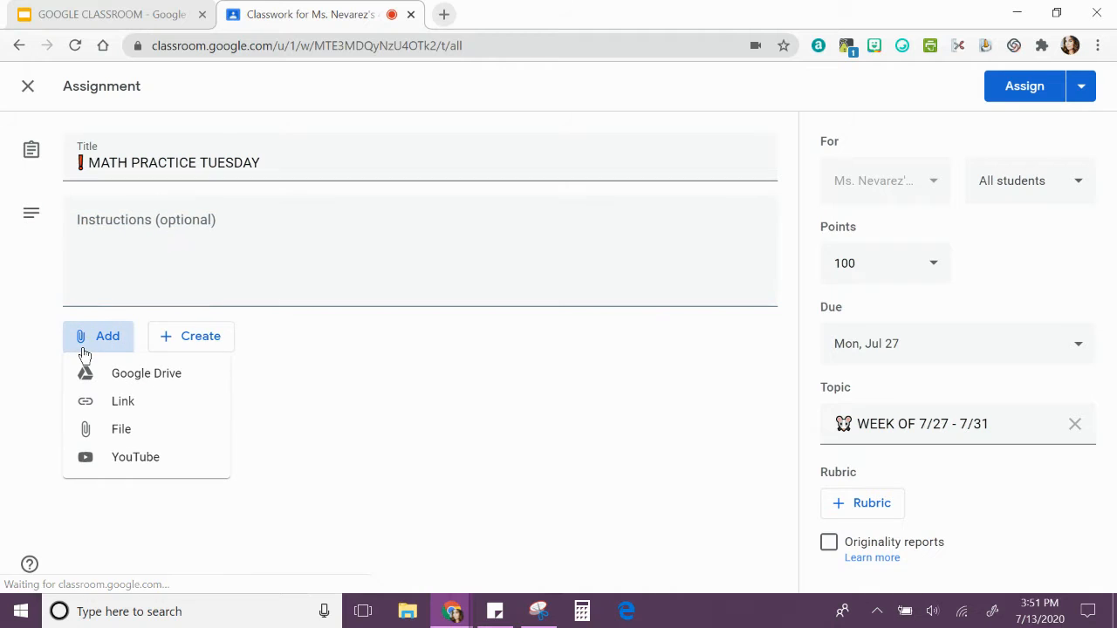
left_click(153, 462)
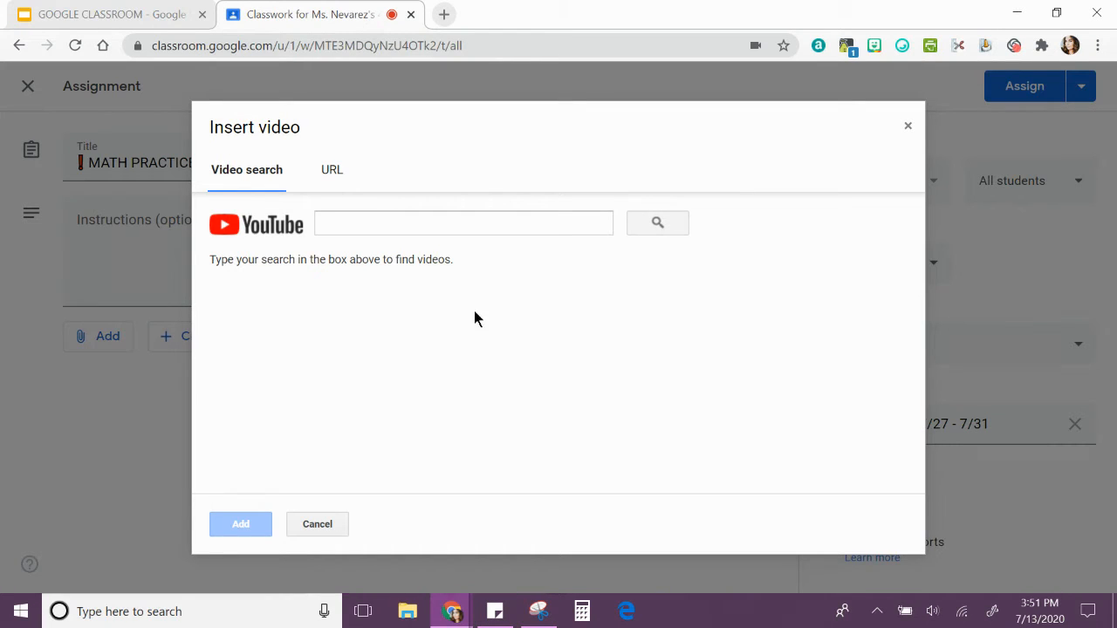
left_click(479, 221)
type("3rd m")
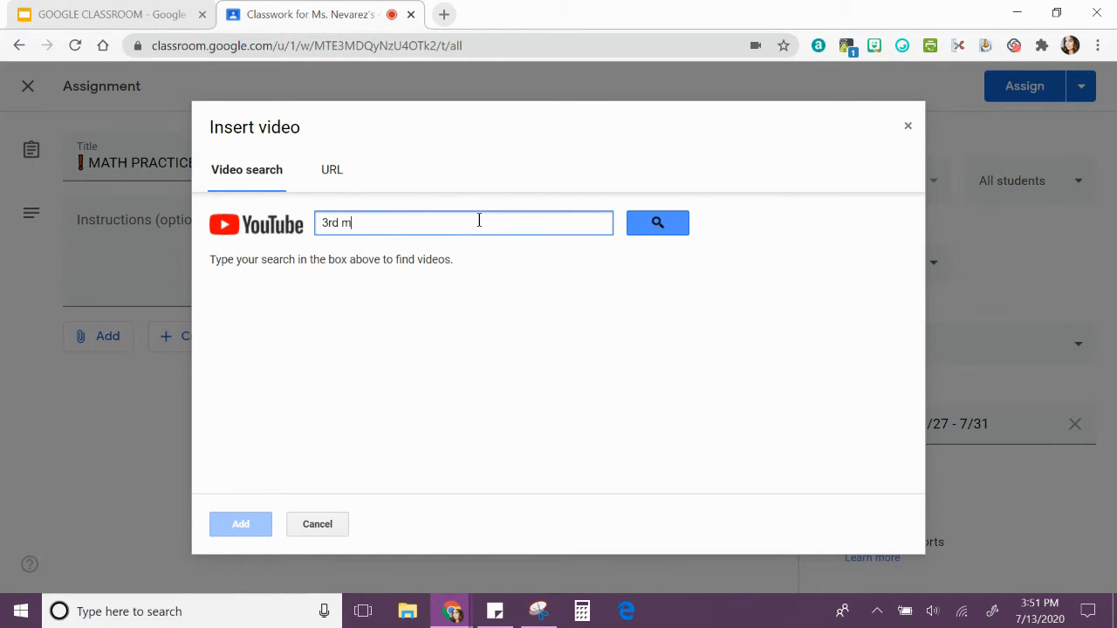
type("ultplication")
left_click(647, 221)
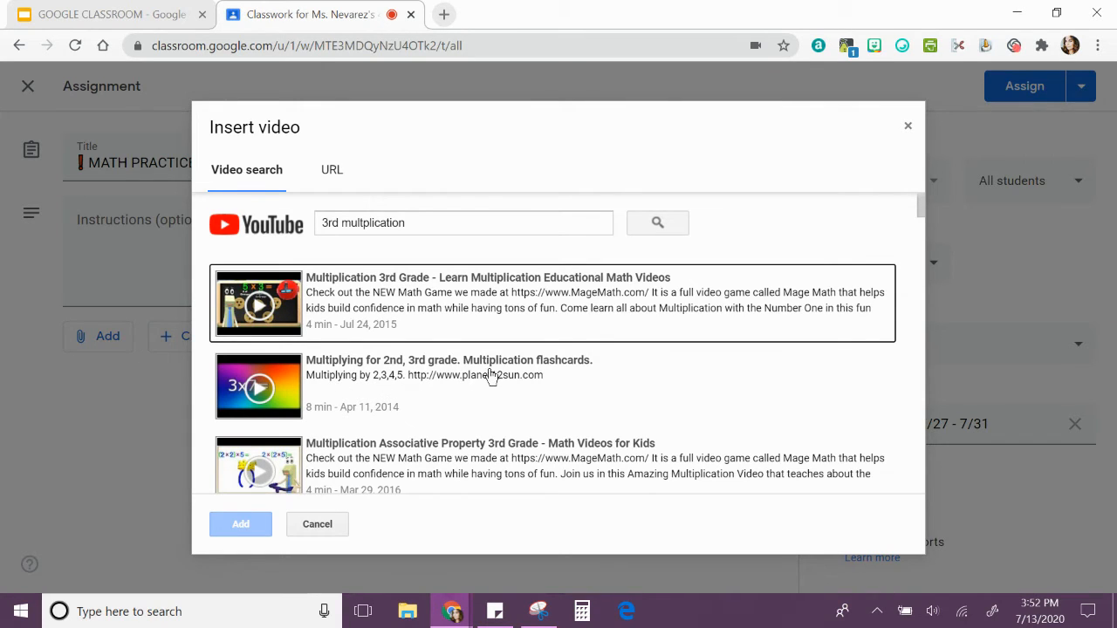
left_click(339, 381)
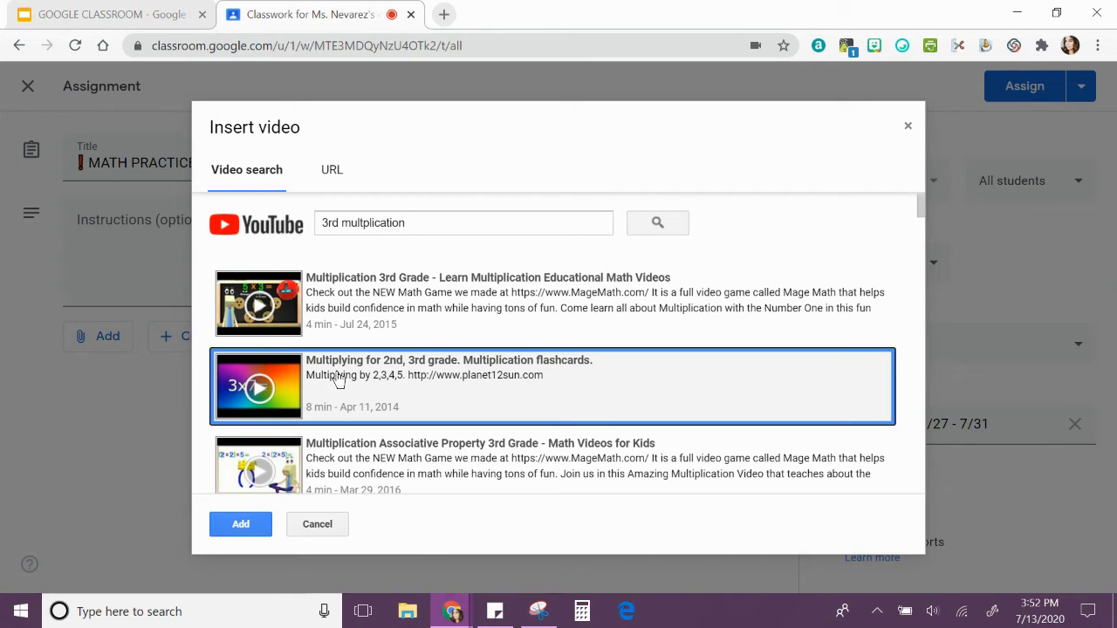
left_click(358, 311)
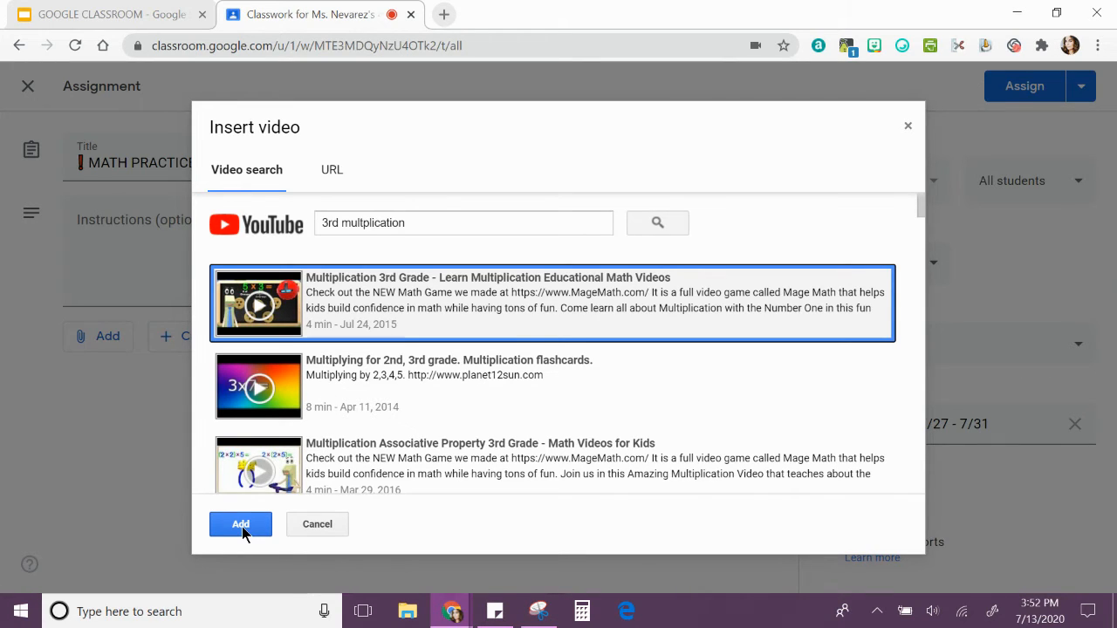
left_click(332, 172)
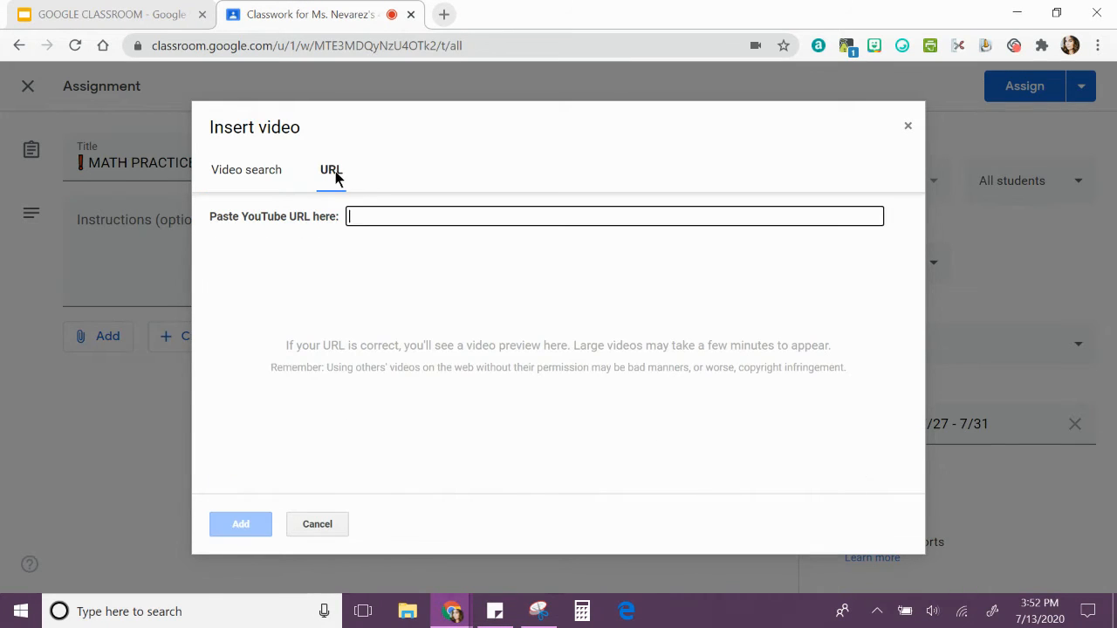
right_click(356, 222)
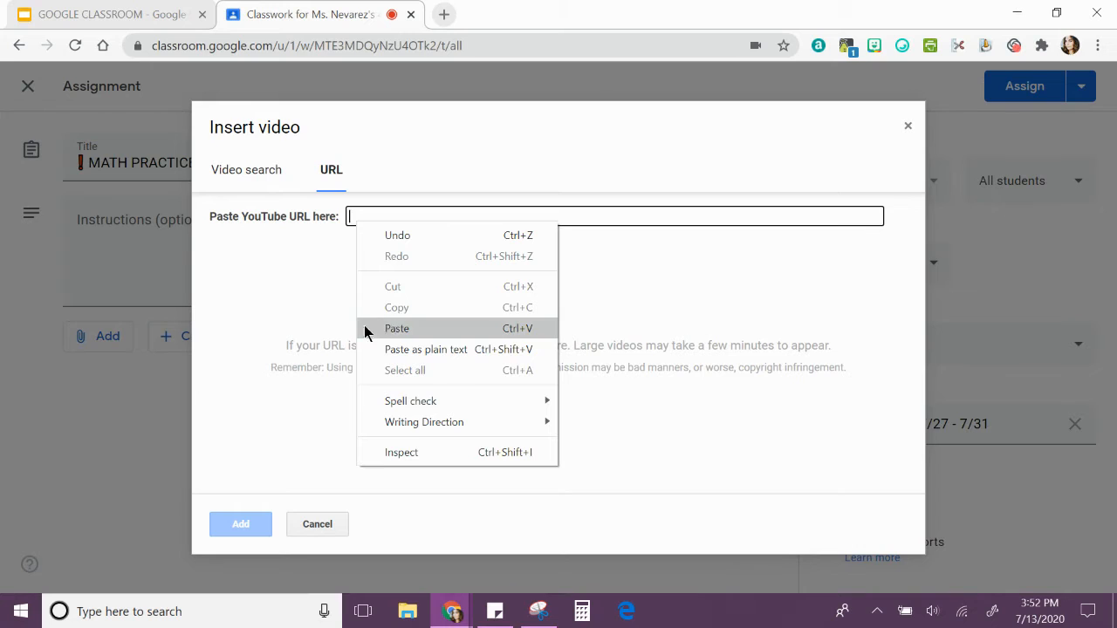
left_click(232, 172)
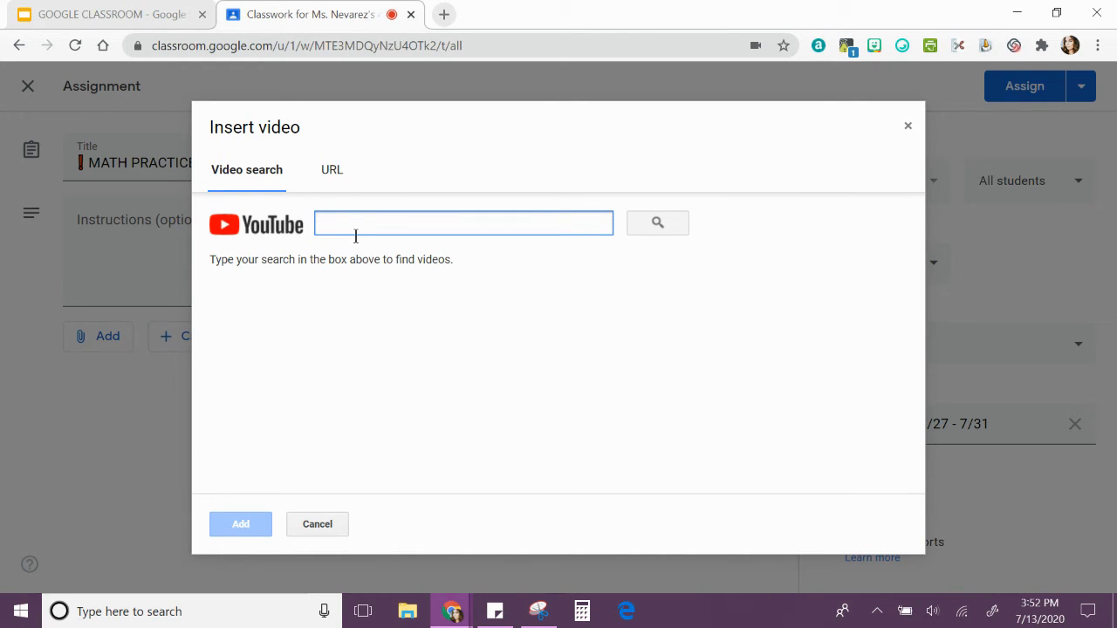
Search YouTube for "3rd multiplication" and attach the video "Multiplication 3rd Grade - Learn Multiplication Educational Math Videos" to the assignment.
type("3rd m")
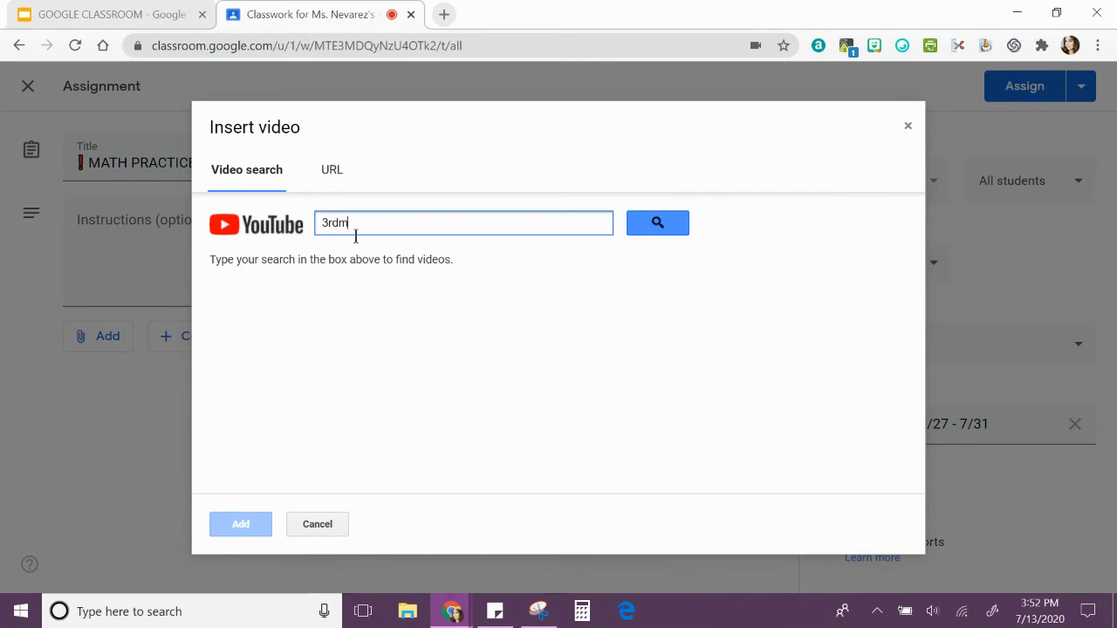
type("iplication")
key("Return")
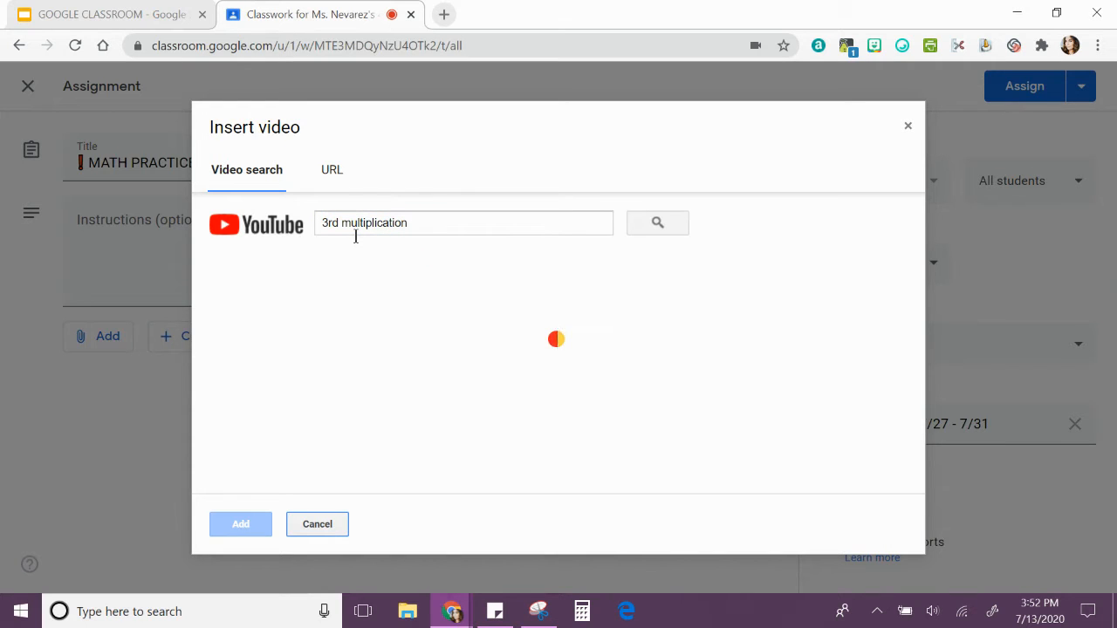
left_click(358, 297)
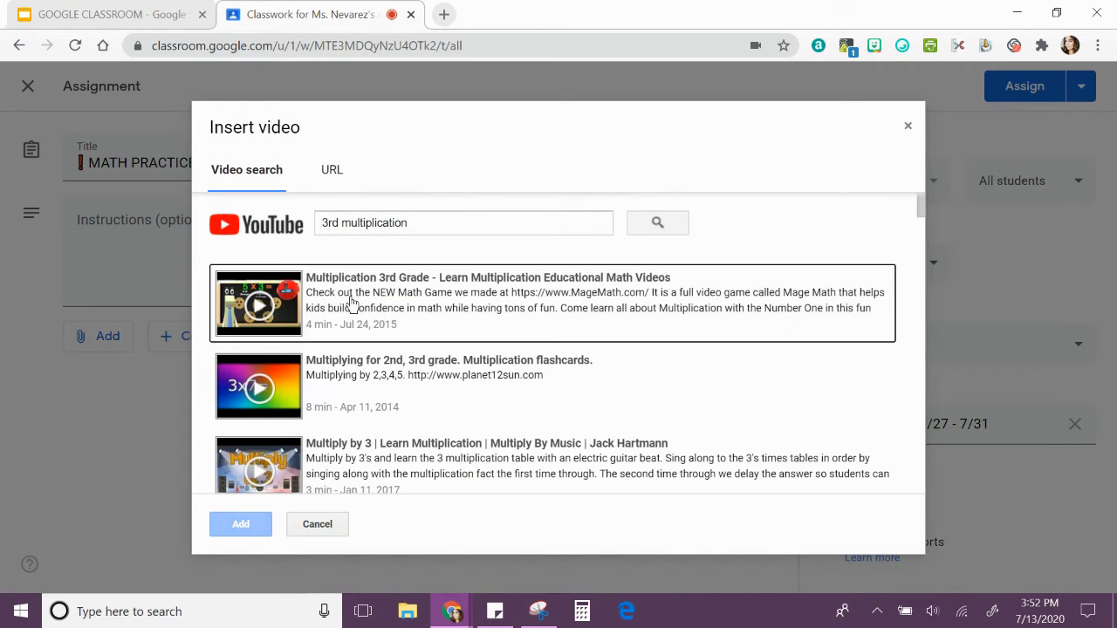
left_click(402, 278)
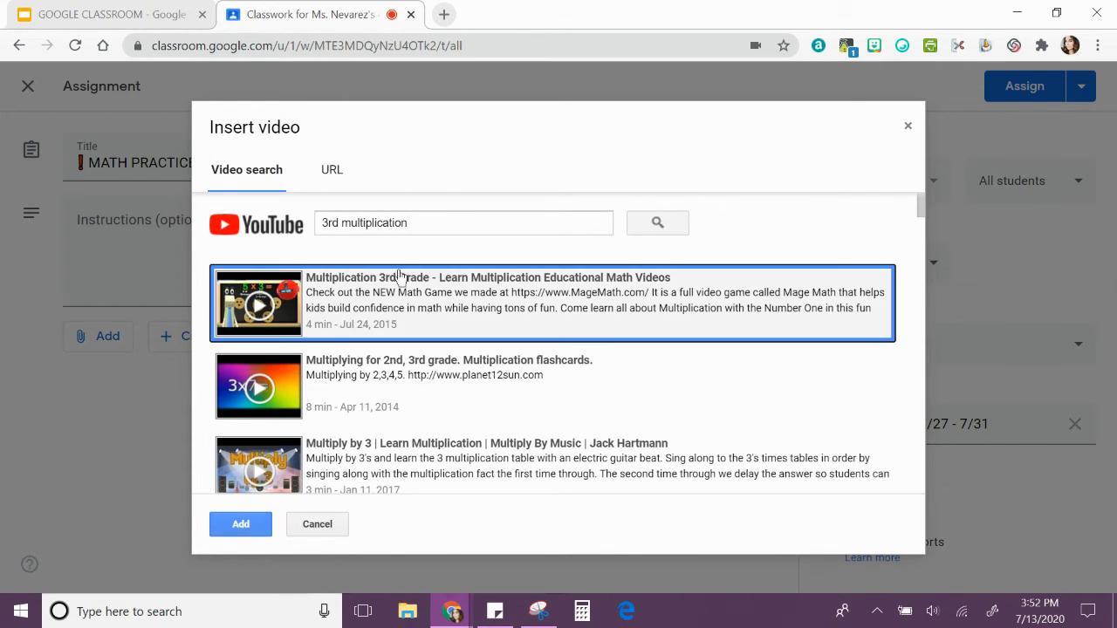
left_click(238, 526)
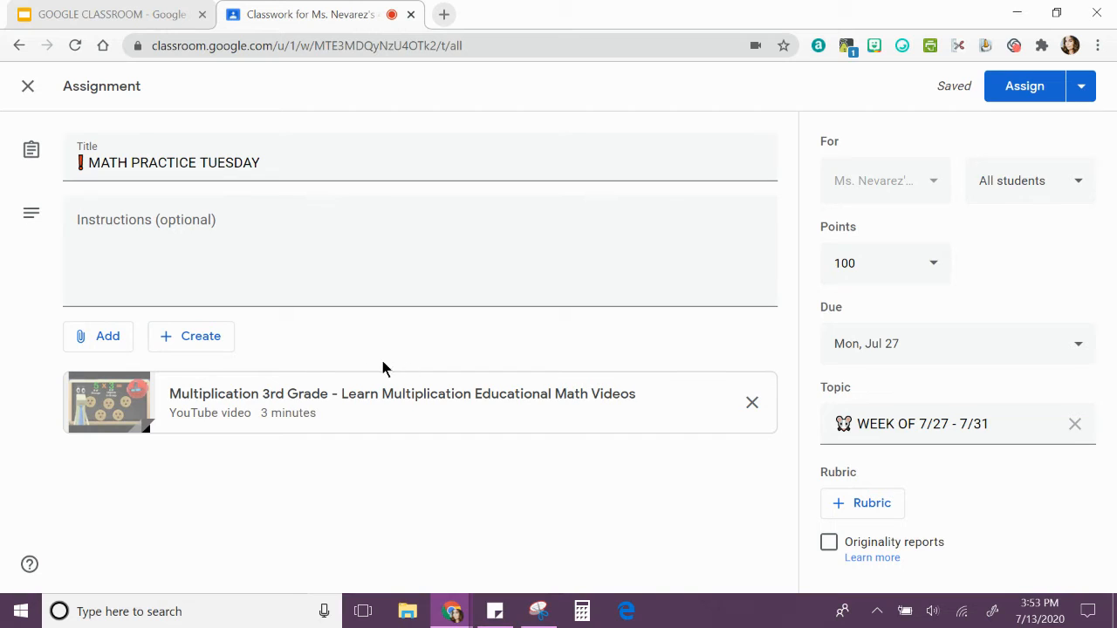
Create a Google Docs attachment for the assignment and replace its title with the red exclamation mark emoji copied from JoyPixels.
left_click(185, 351)
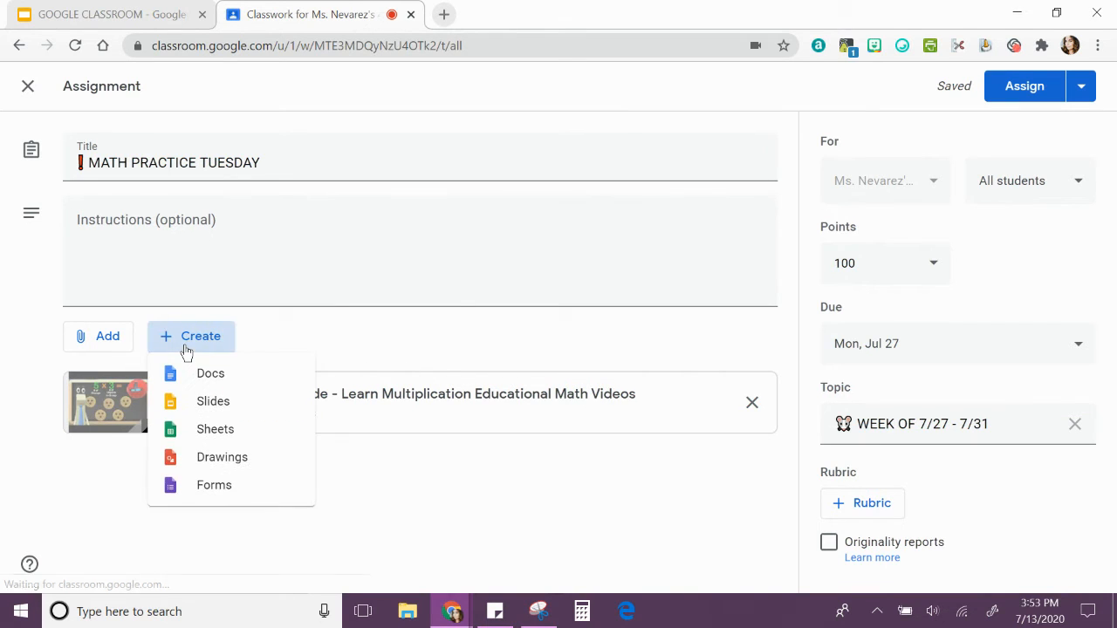
left_click(223, 377)
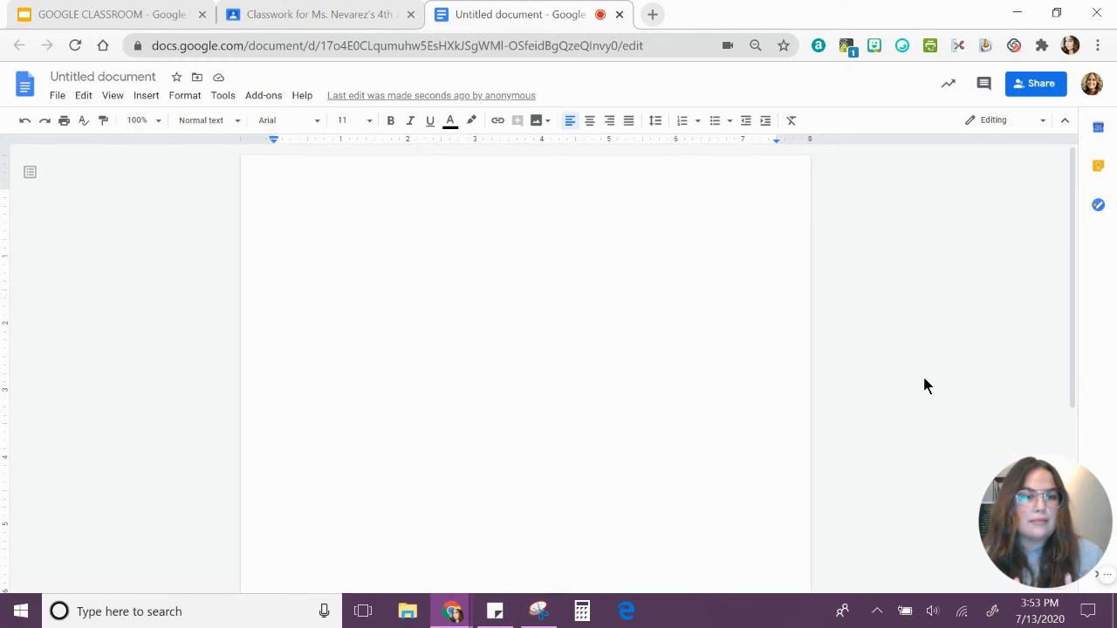
left_click(82, 77)
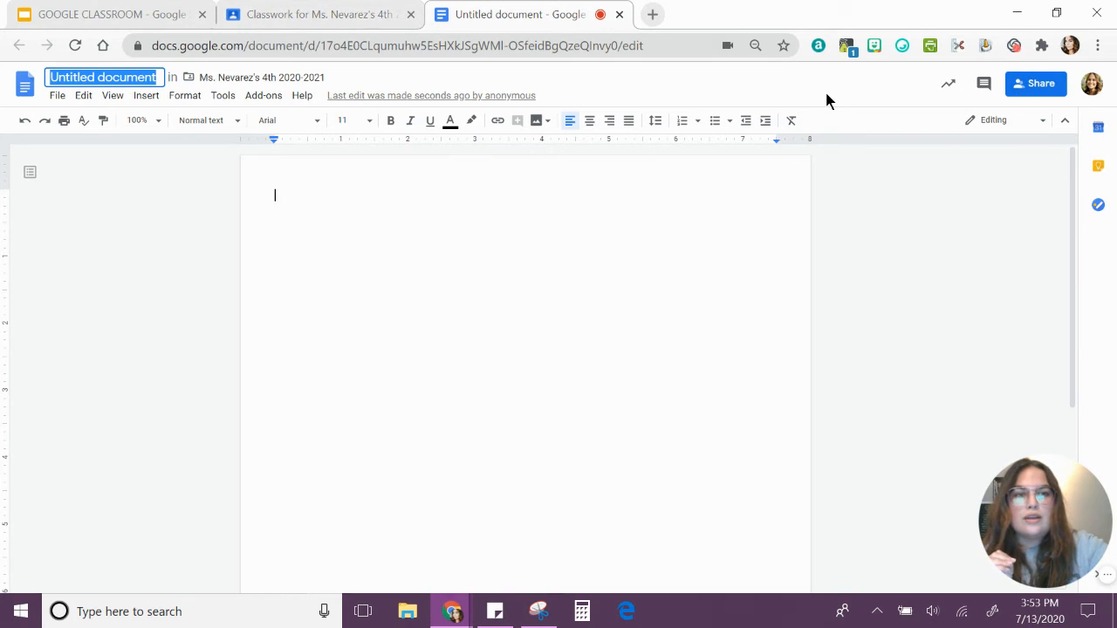
left_click(903, 51)
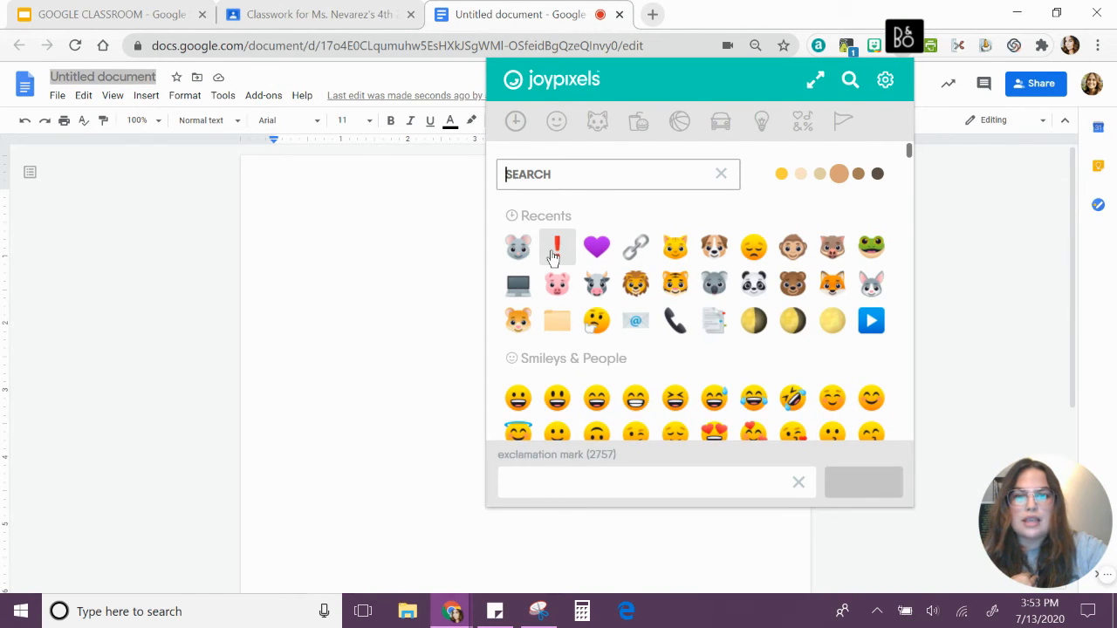
left_click(556, 248)
left_click(155, 77)
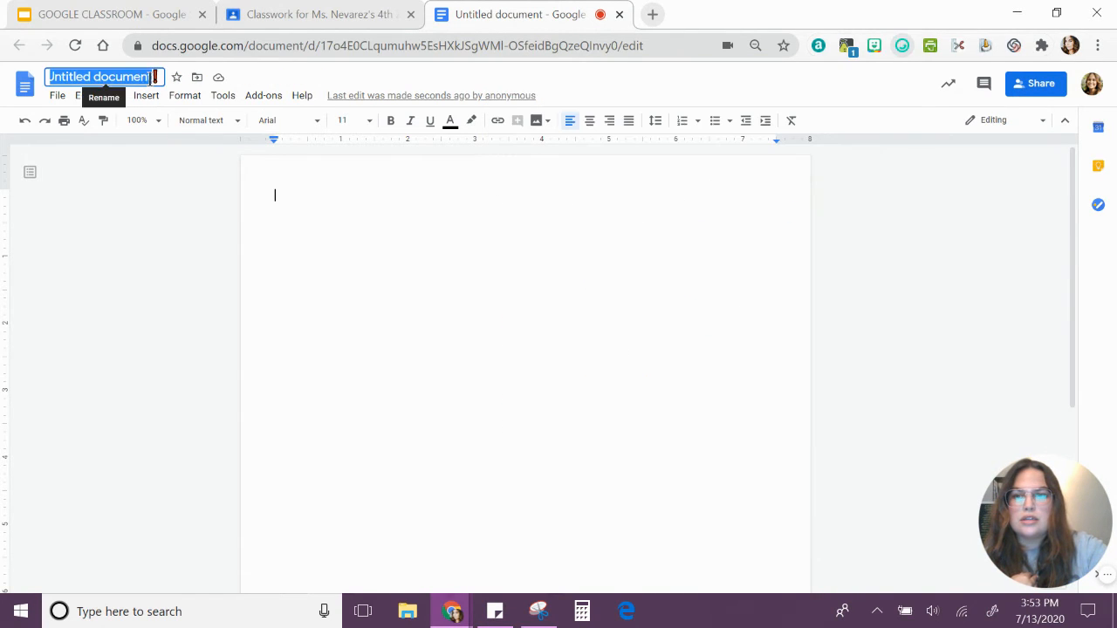
type("❗")
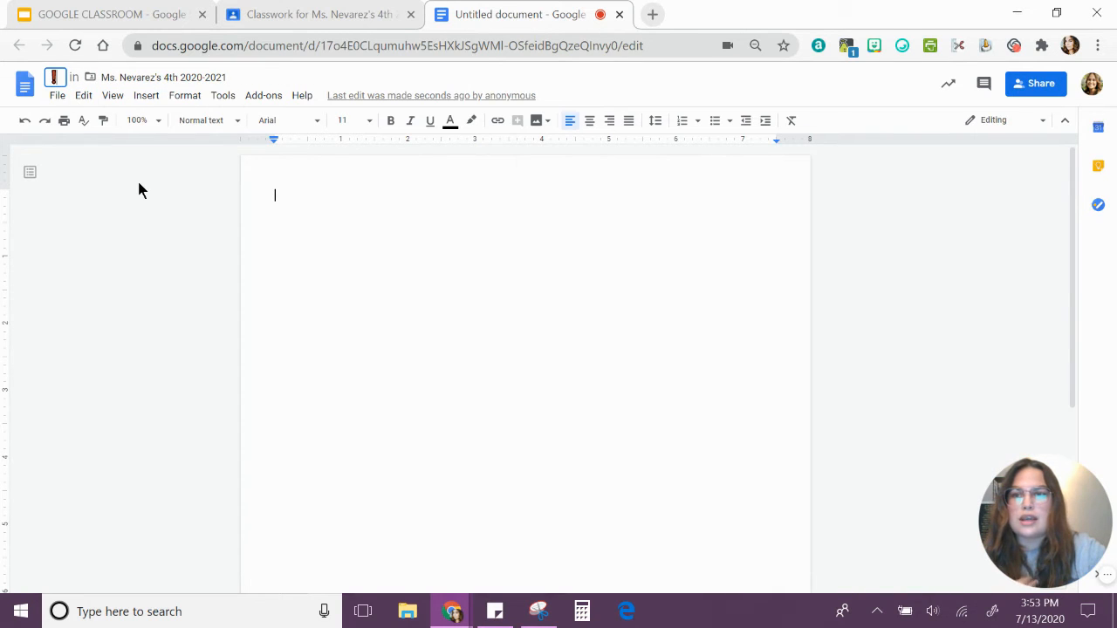
Complete the document title with "MATH PRACTICE TUESDAY 7/14" after the emoji.
type("MATH")
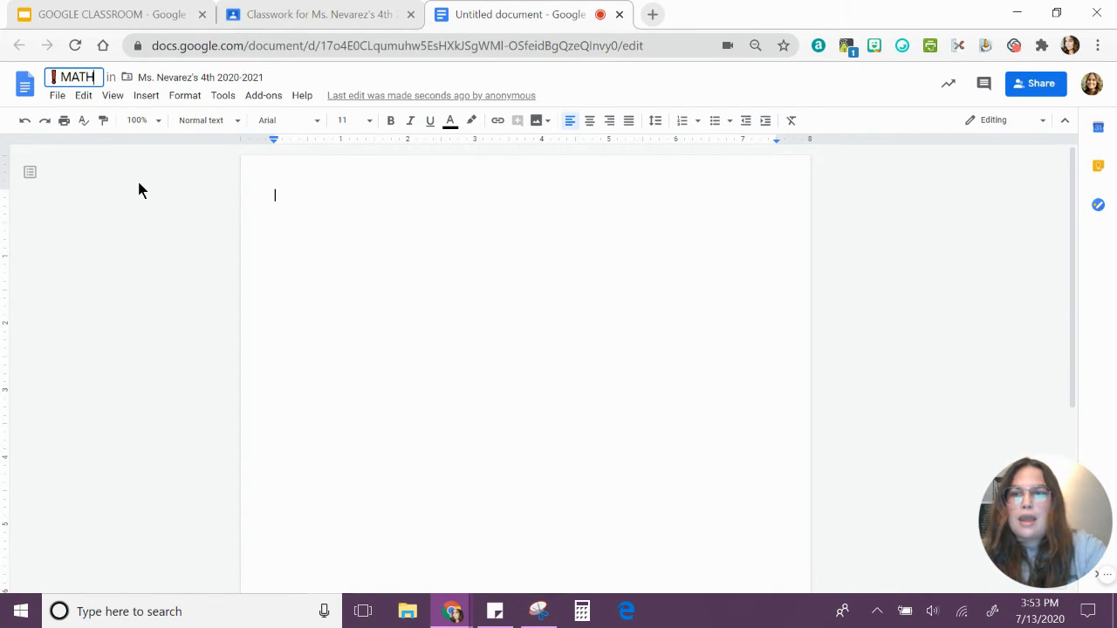
type(" PRACTIC")
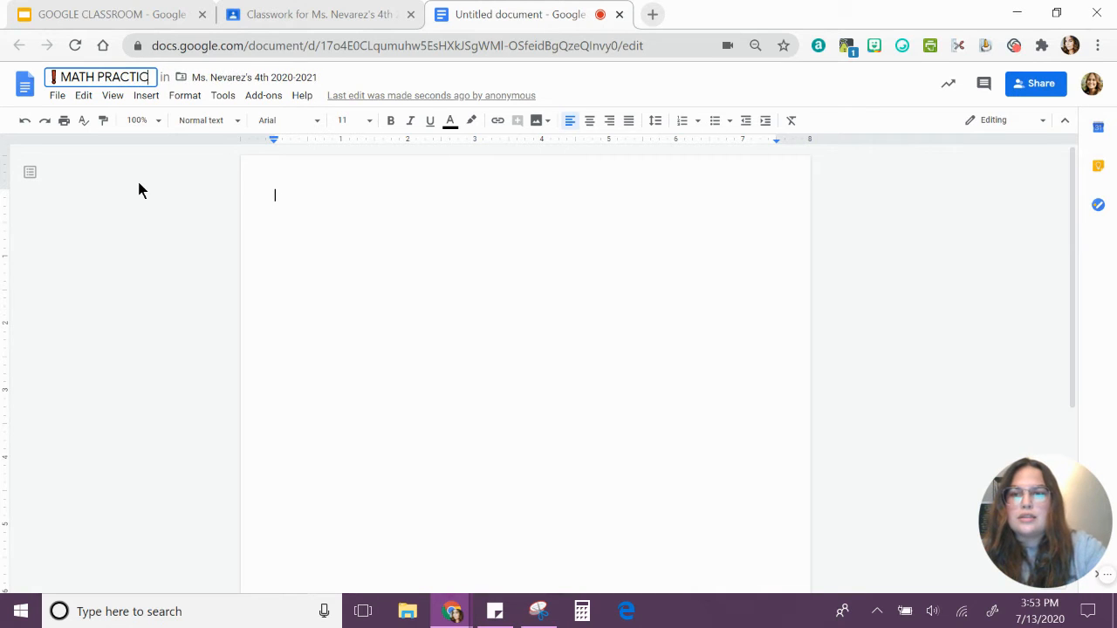
type("E TUESDAY")
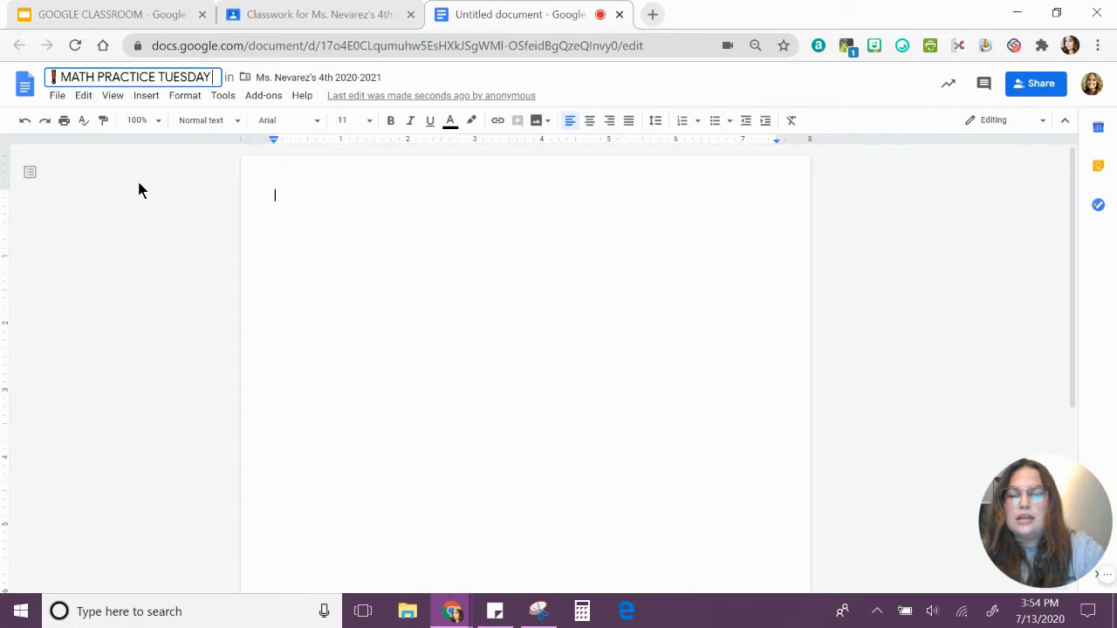
type(" 7/14")
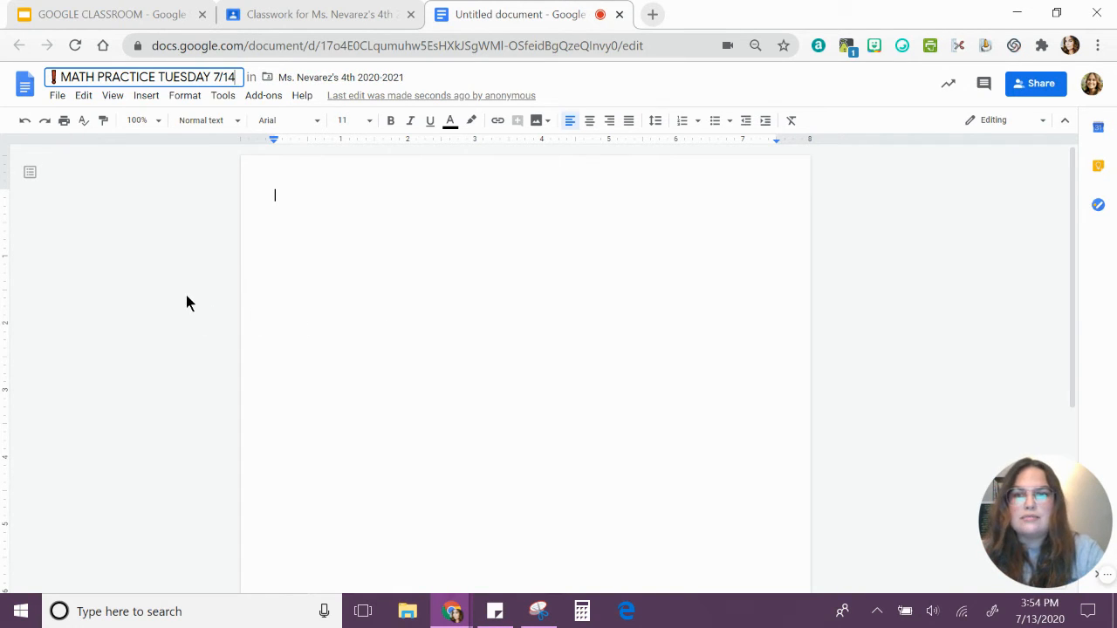
key("Return")
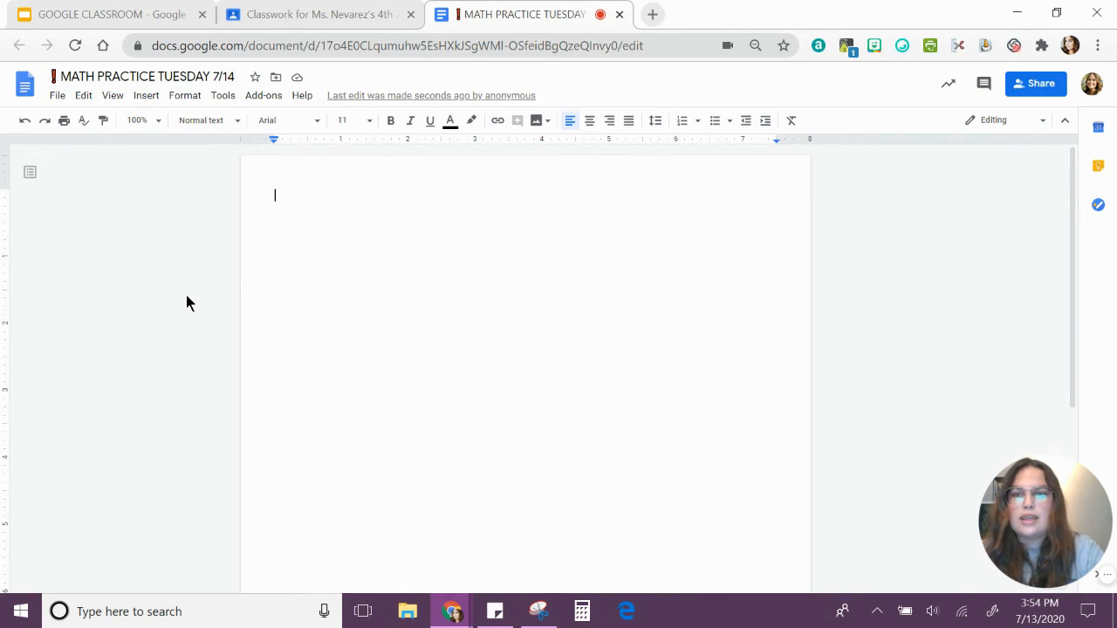
left_click(237, 77)
type("-")
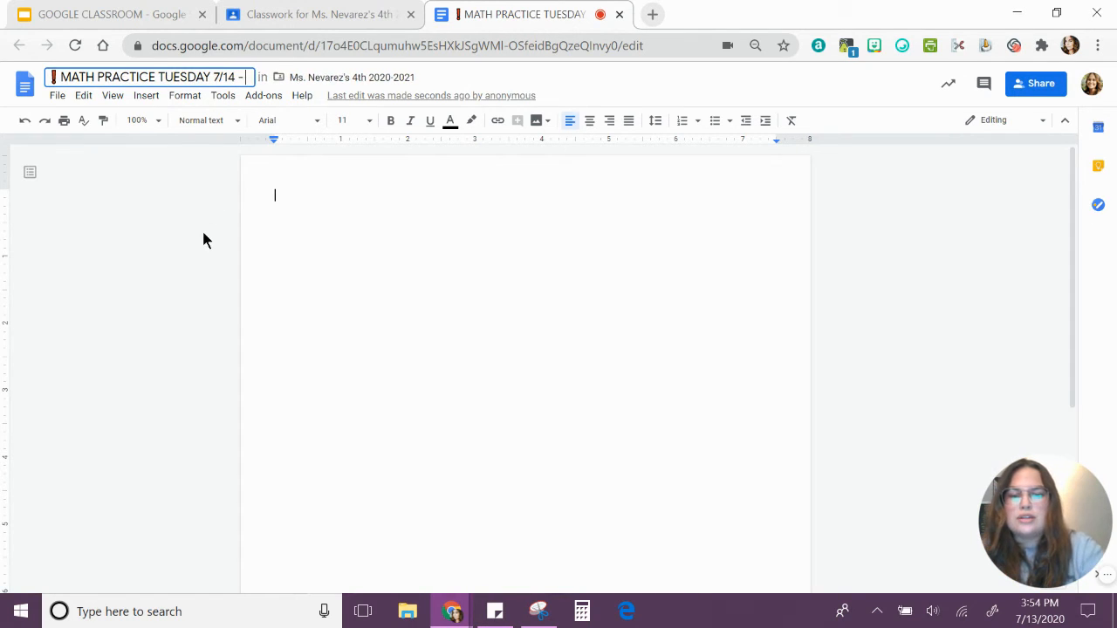
type(" Name")
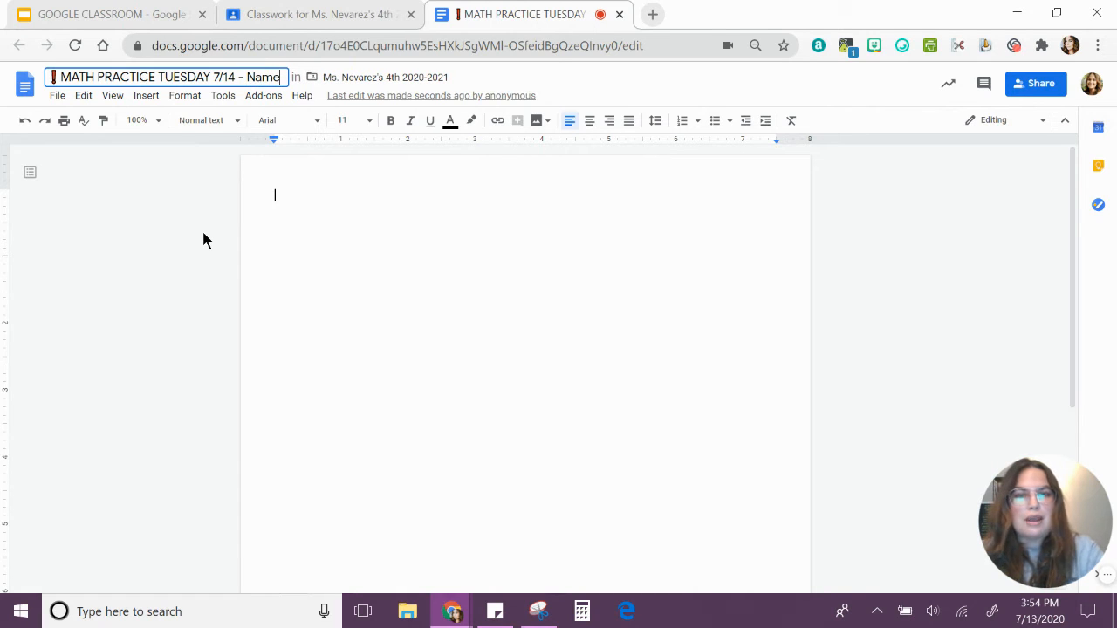
key("BackSpace")
key("BackSpace")
key("BackSpace")
key("BackSpace")
key("BackSpace")
key("BackSpace")
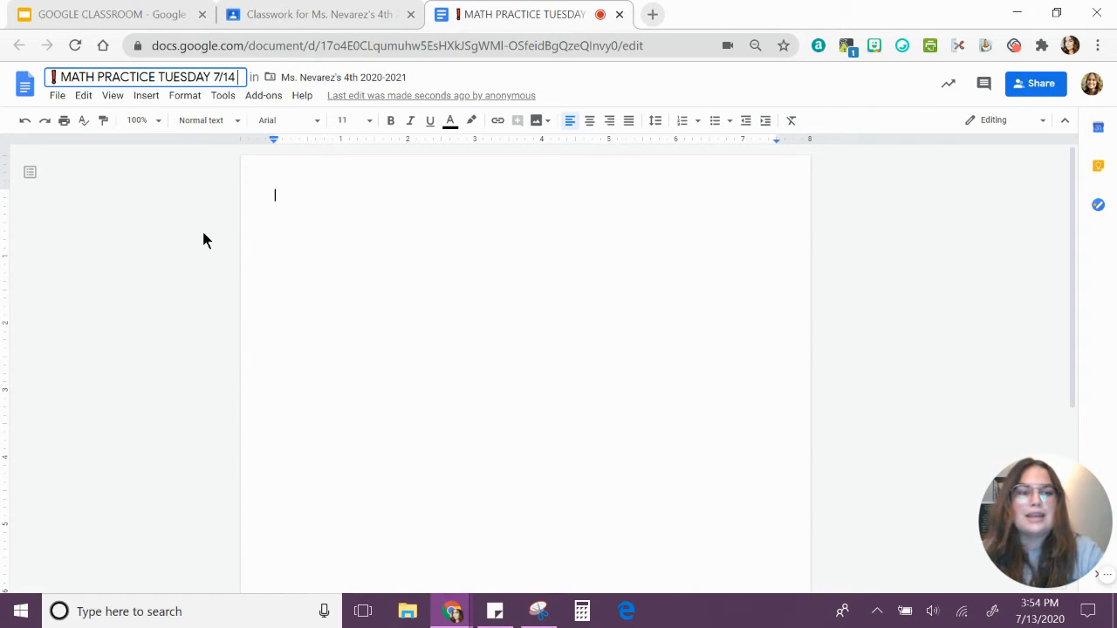
left_click(282, 200)
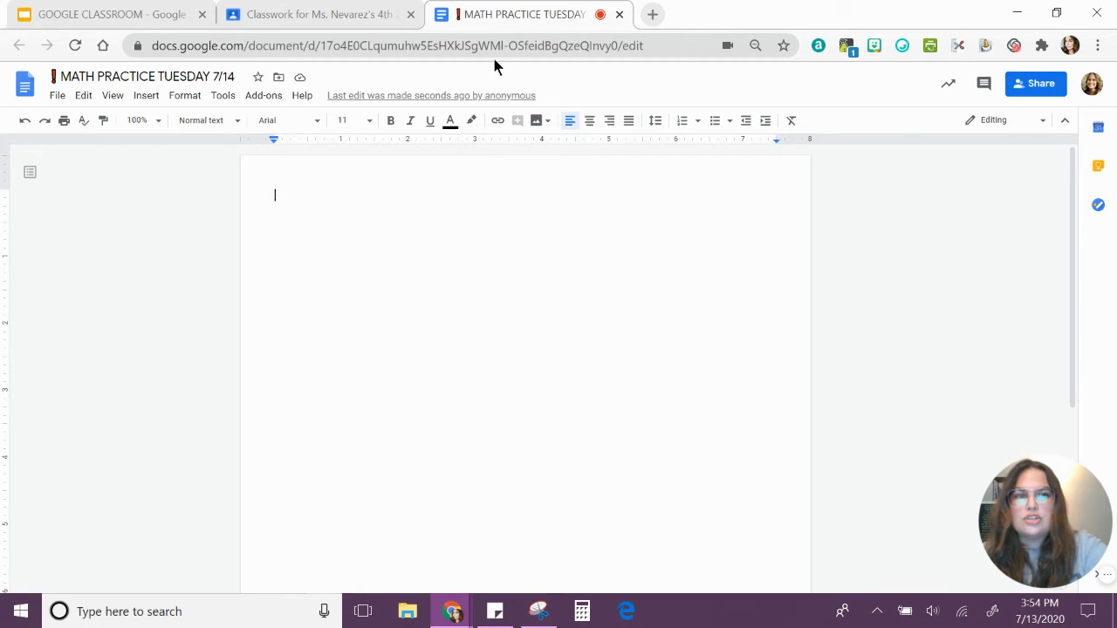
Set the browser's page zoom to 100% and return to the blank document body.
left_click(1098, 45)
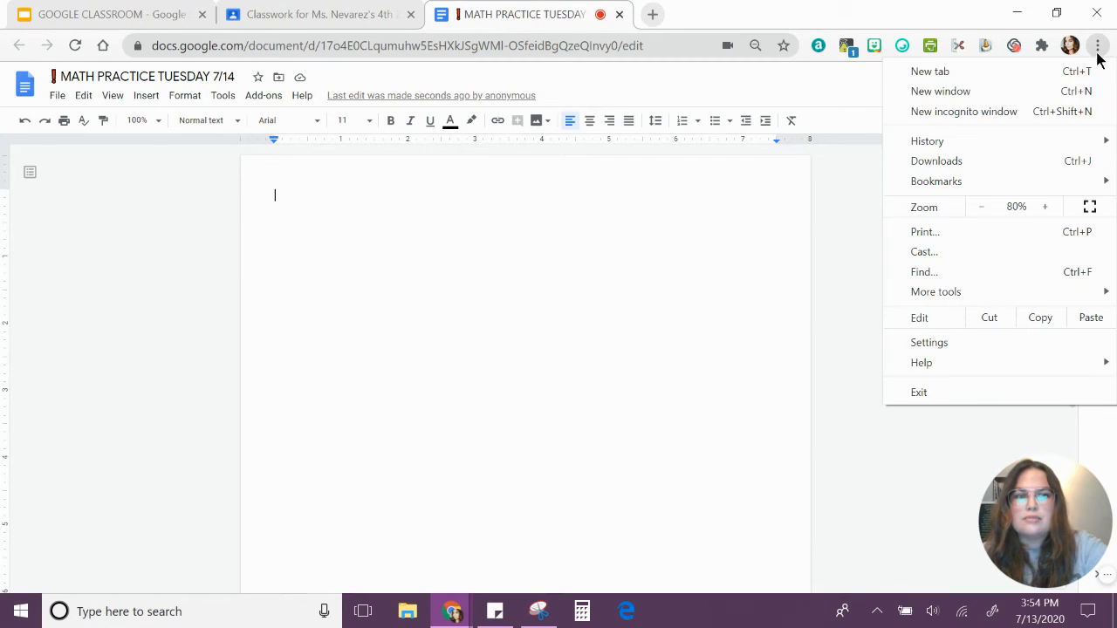
left_click(1046, 212)
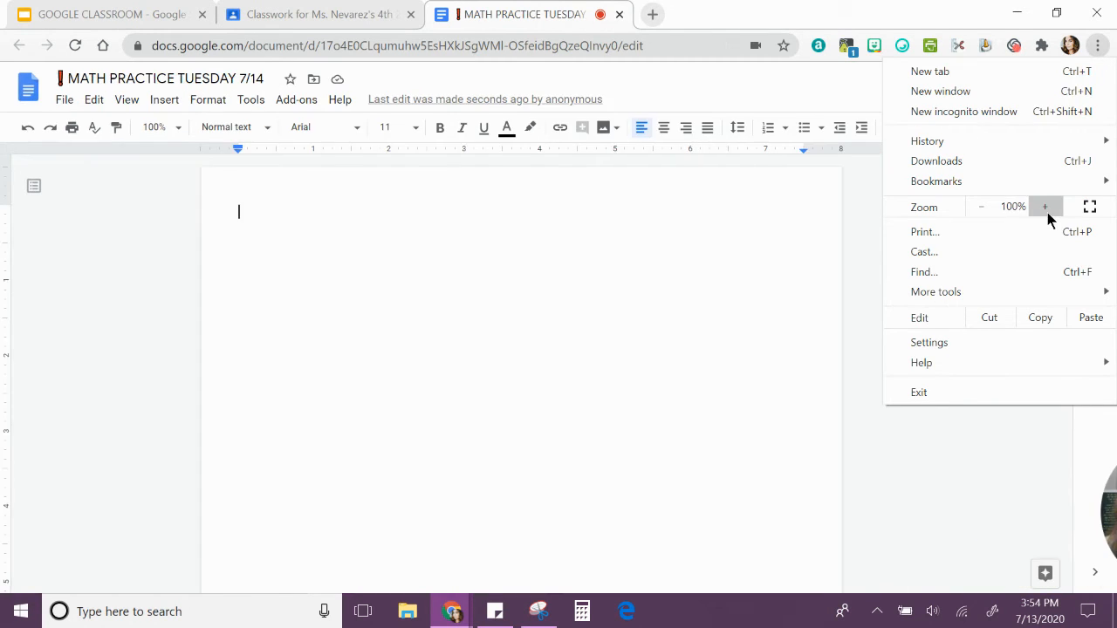
left_click(226, 231)
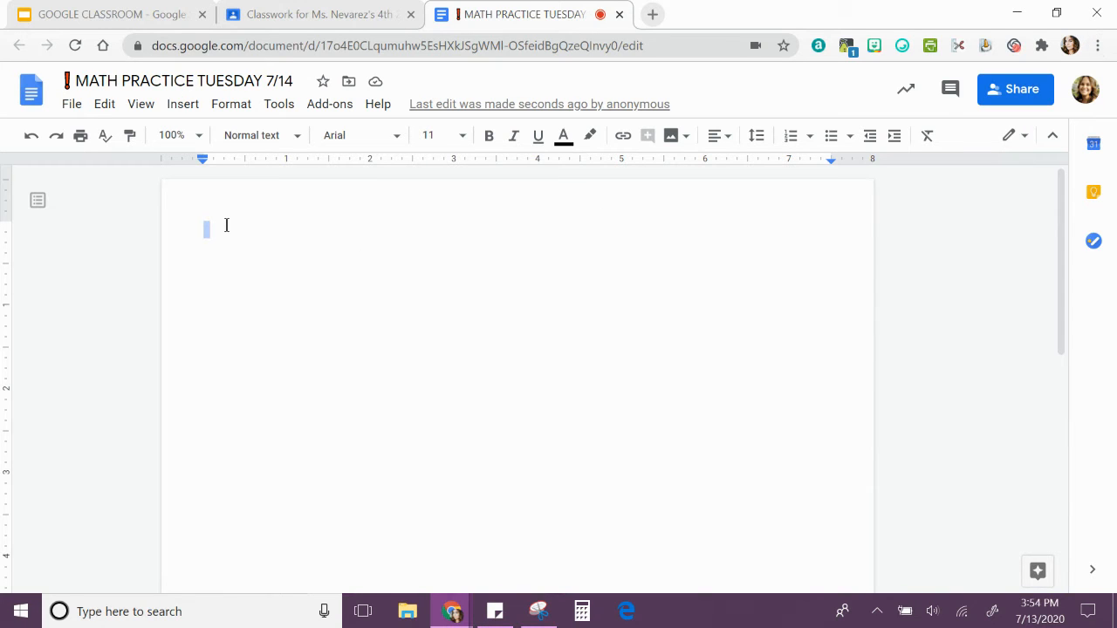
Format the document's text as Lexend Deca, size 14, bold.
left_click(373, 140)
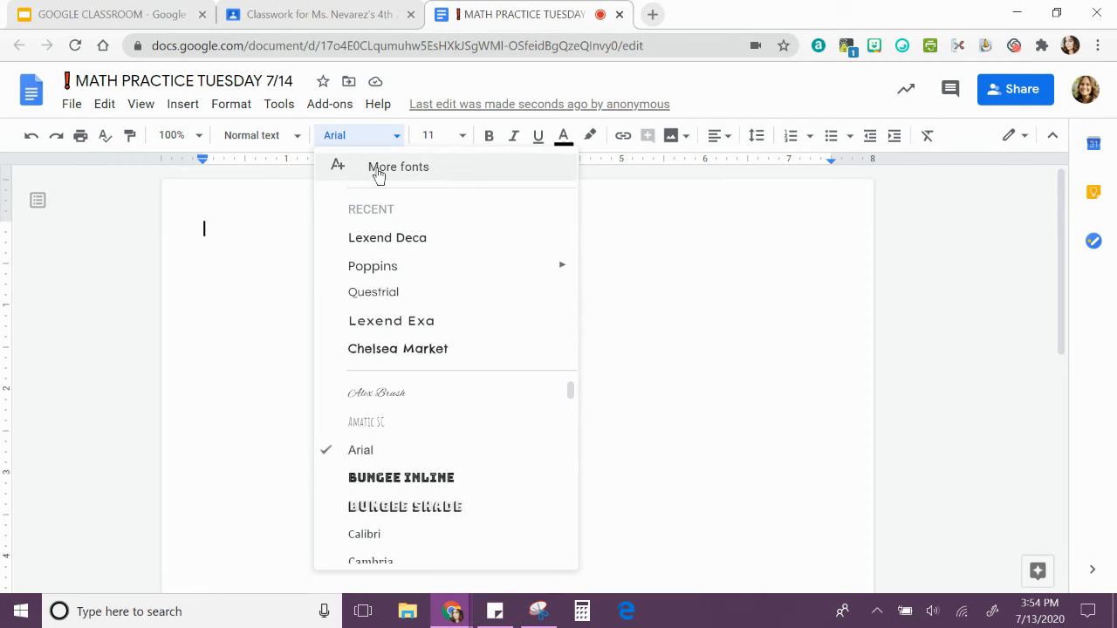
left_click(419, 242)
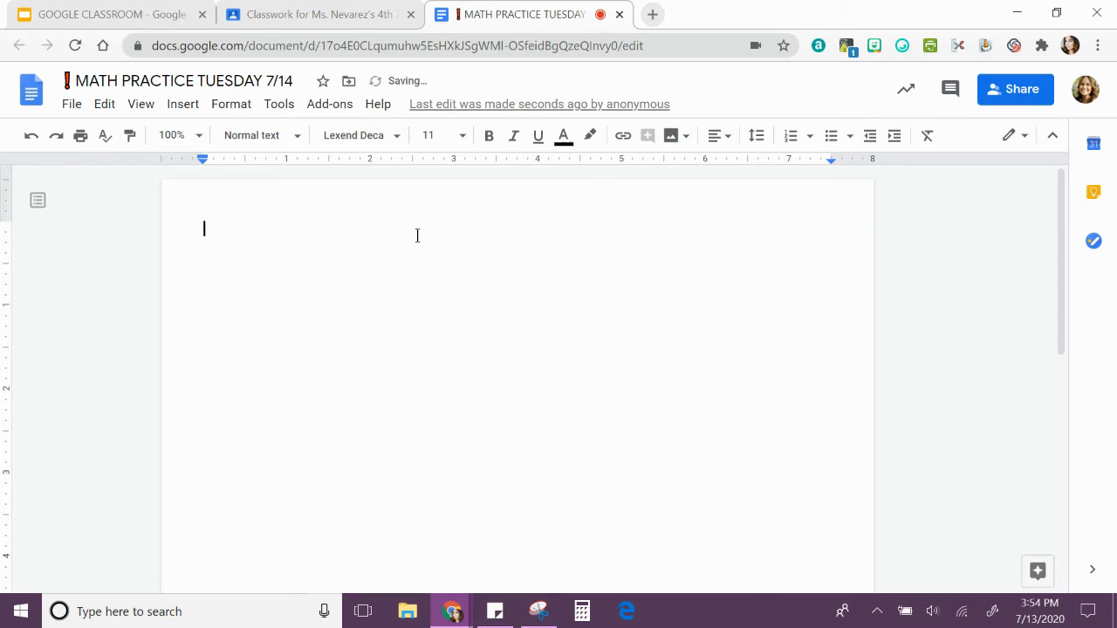
left_click(460, 141)
left_click(436, 306)
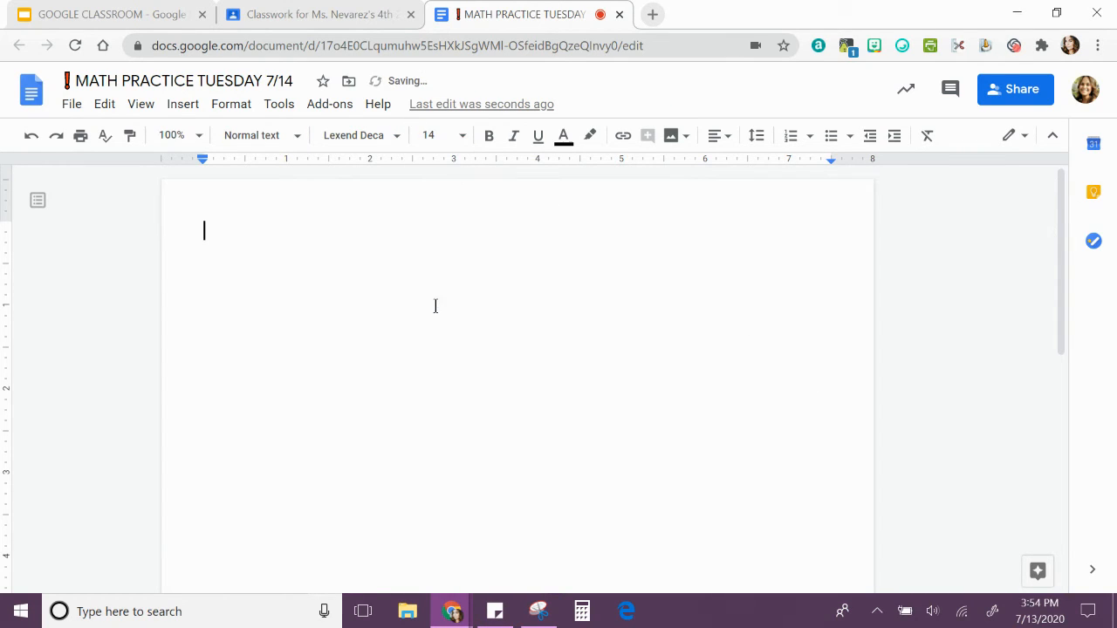
left_click(489, 137)
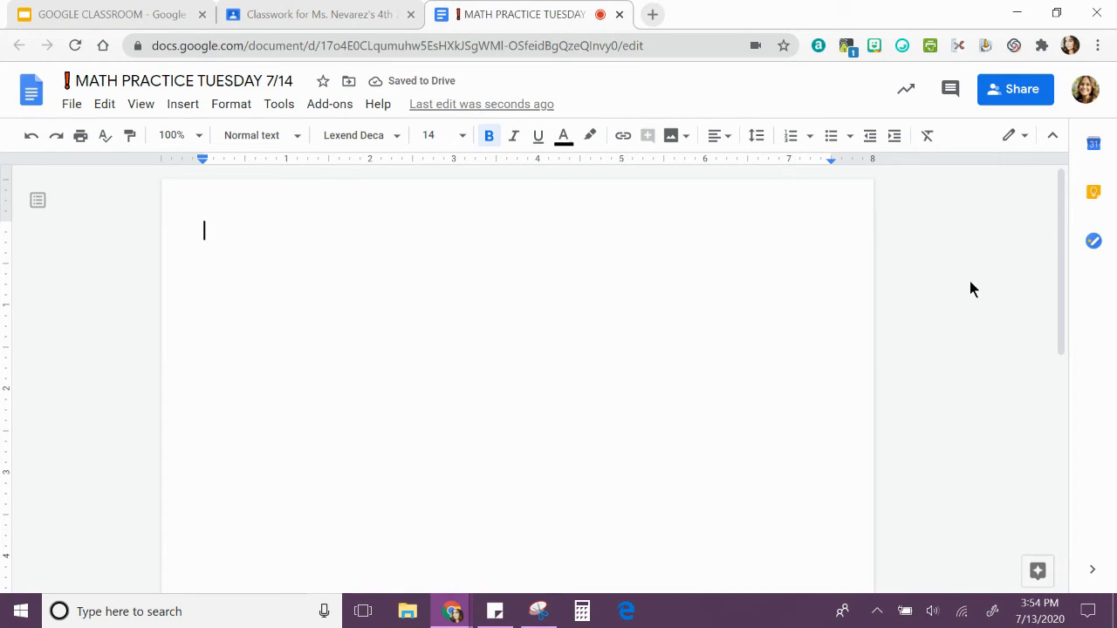
Write the instruction line "Practice Problems: Put your answer under each problem." at the start of the document.
type("Practice")
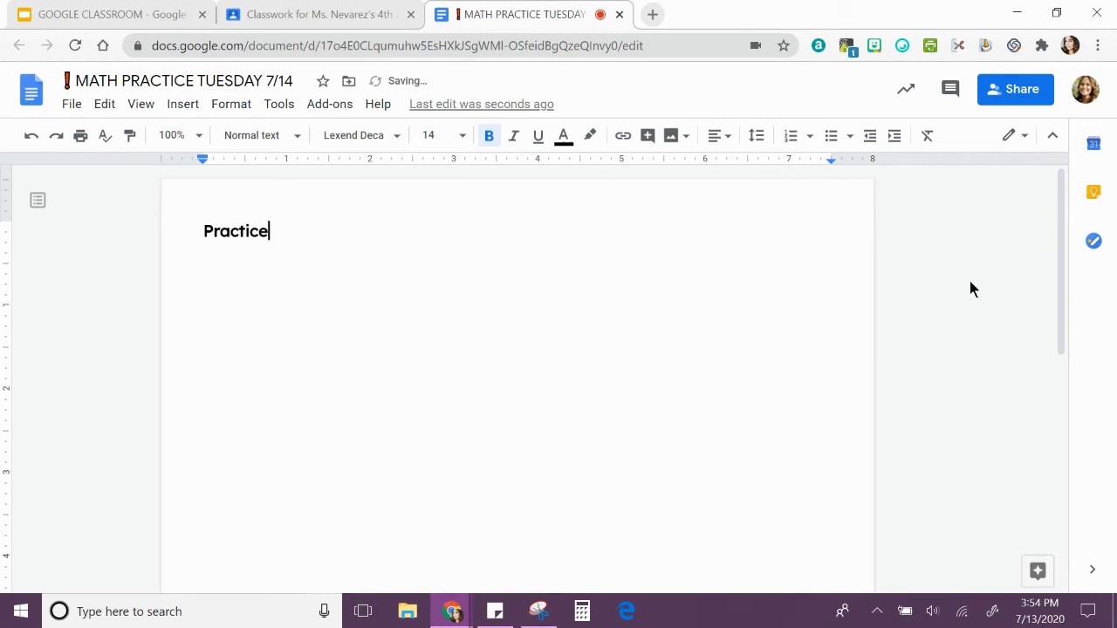
type(" Problems")
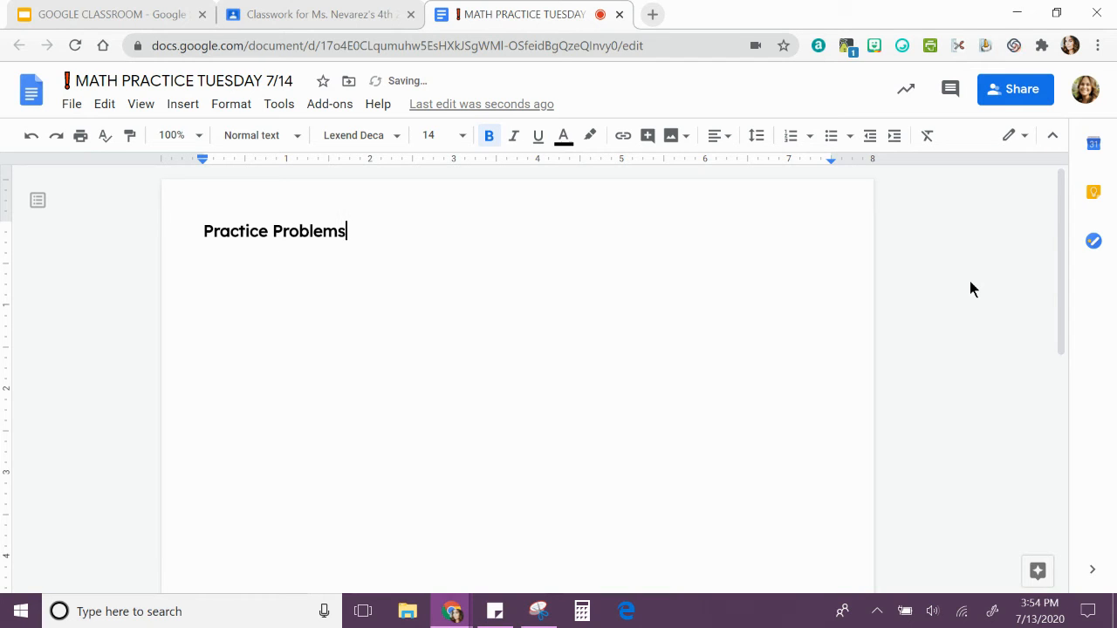
type(": Put your answer und")
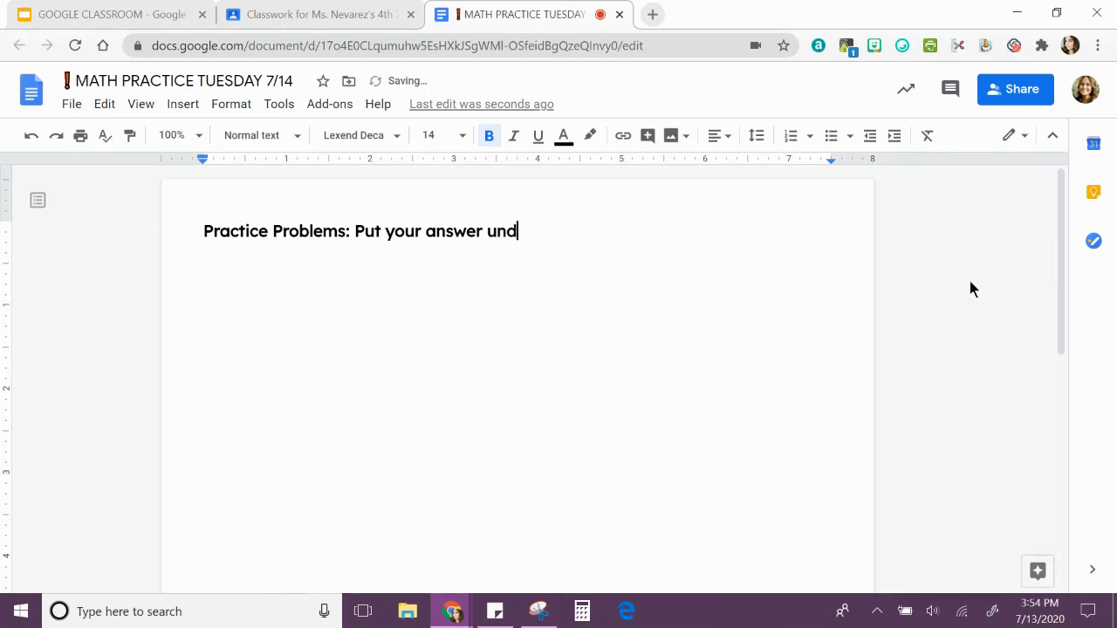
type("er each pro")
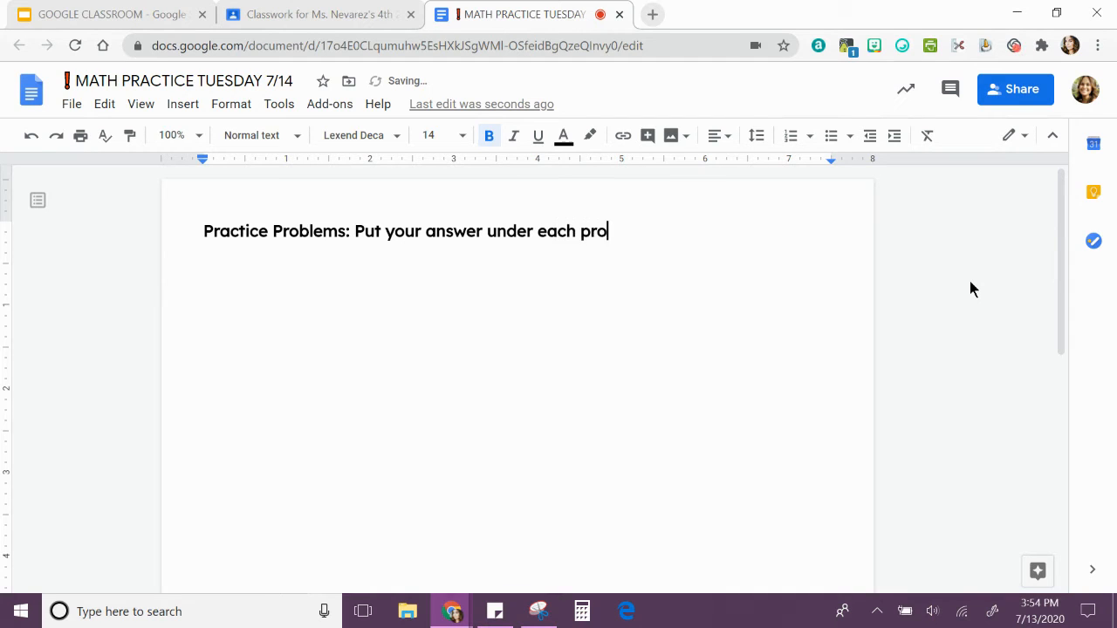
type("blem.")
key("Return")
key("Return")
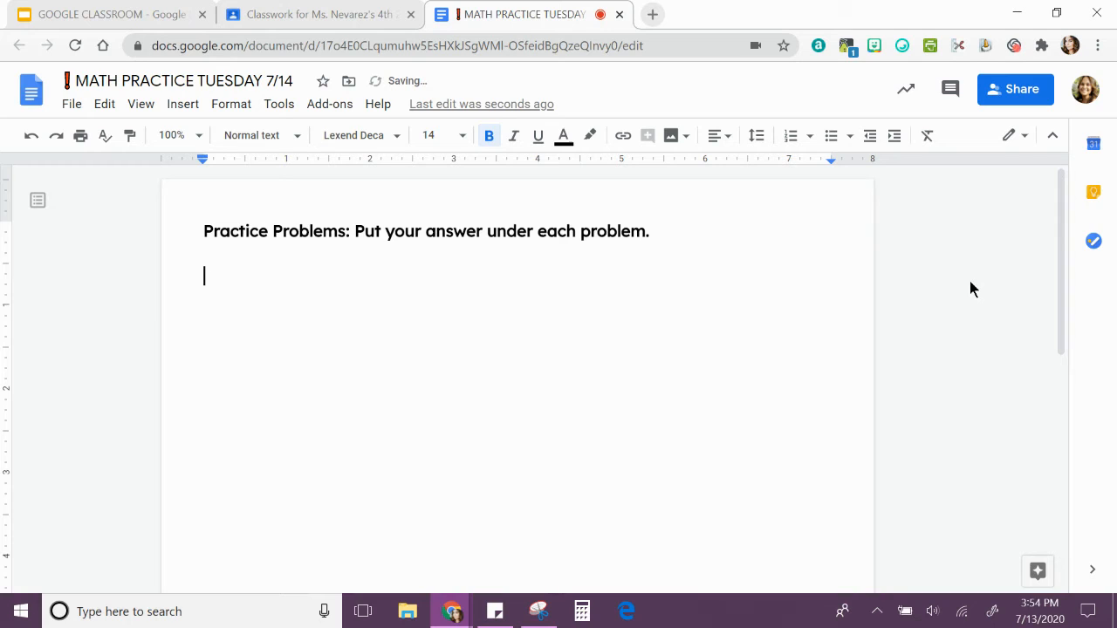
Add the first problem, "3 X 5=", followed by an underscore answer blank, spaced below the instruction line.
key("Return")
type("3 X 5")
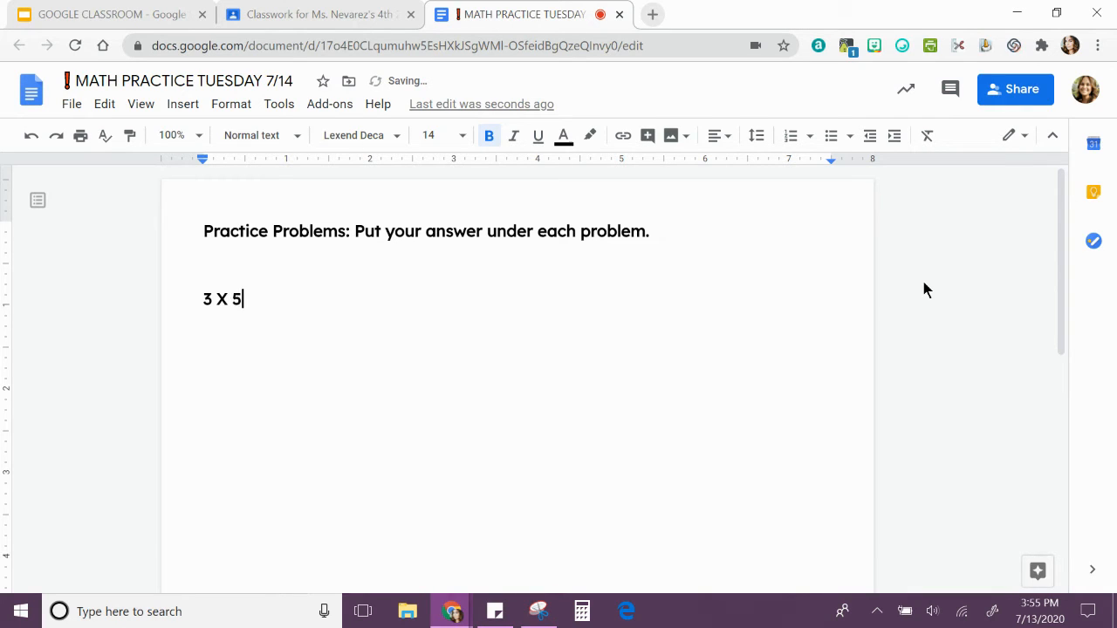
type("+")
key("BackSpace")
key("BackSpace")
type("= __________")
Add the second problem, "5 X 3=", with an underscore answer blank, leaving several empty lines of working space above it.
key("Return")
key("Return")
key("Return")
key("Return")
key("Return")
key("Return")
key("Return")
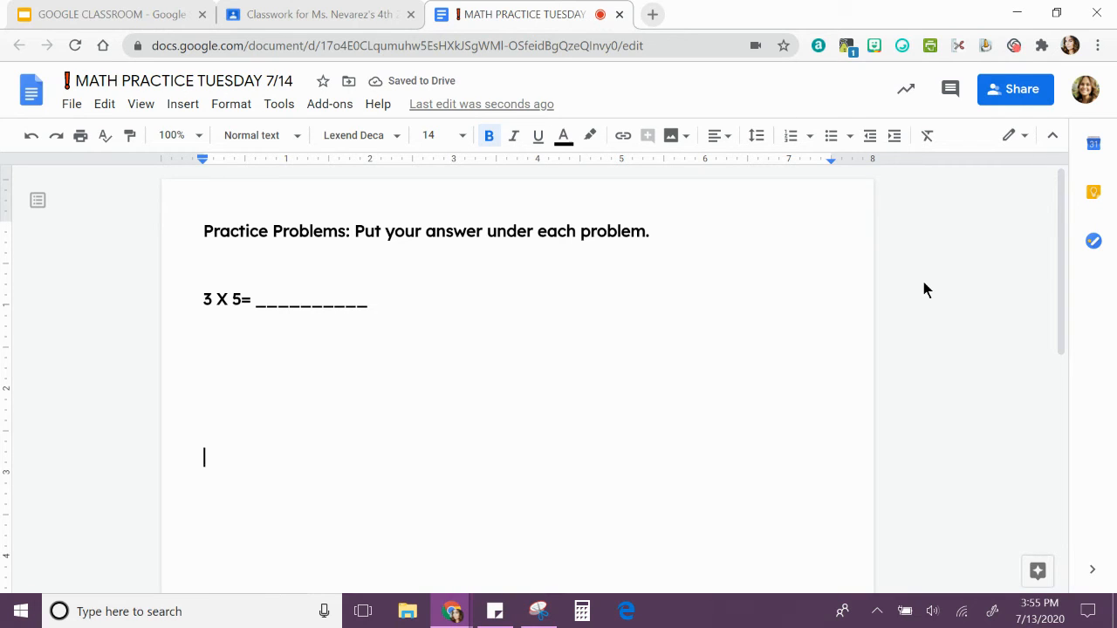
type("5")
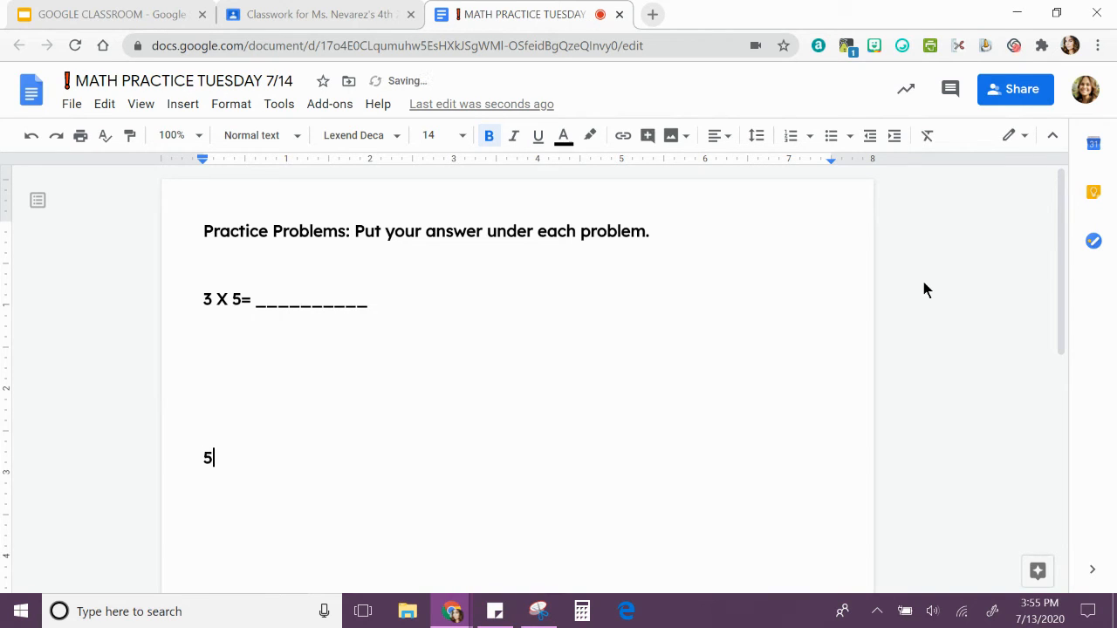
type(" X 3= ___________")
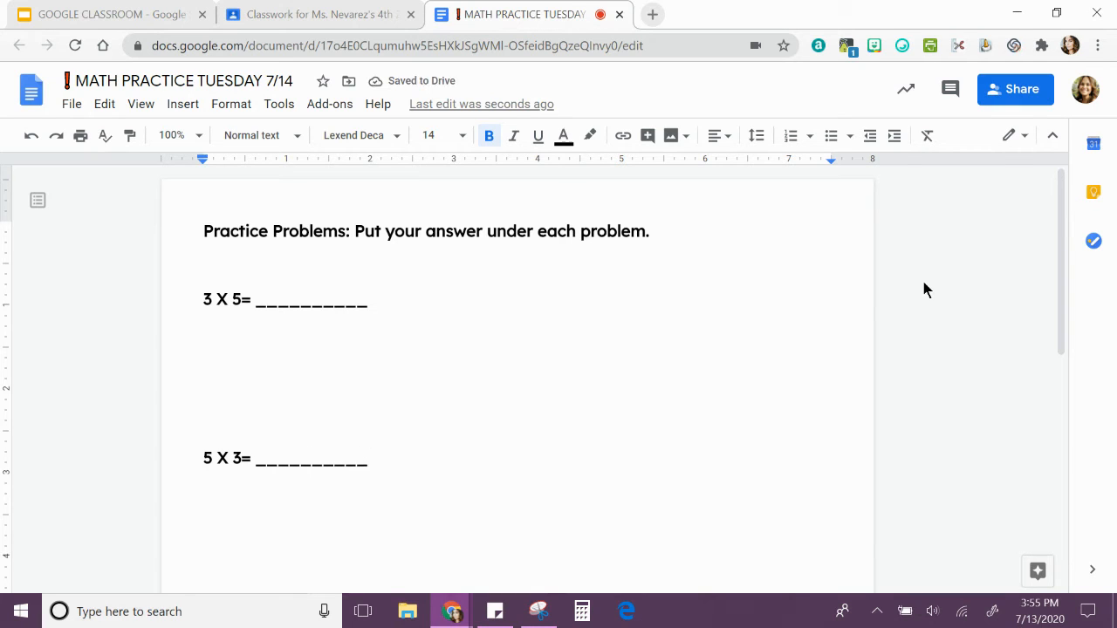
Check which Drive folder holds the practice document and look at its parent folder.
left_click(936, 331)
scroll(937, 325, "down", 1)
scroll(937, 326, "up", 1)
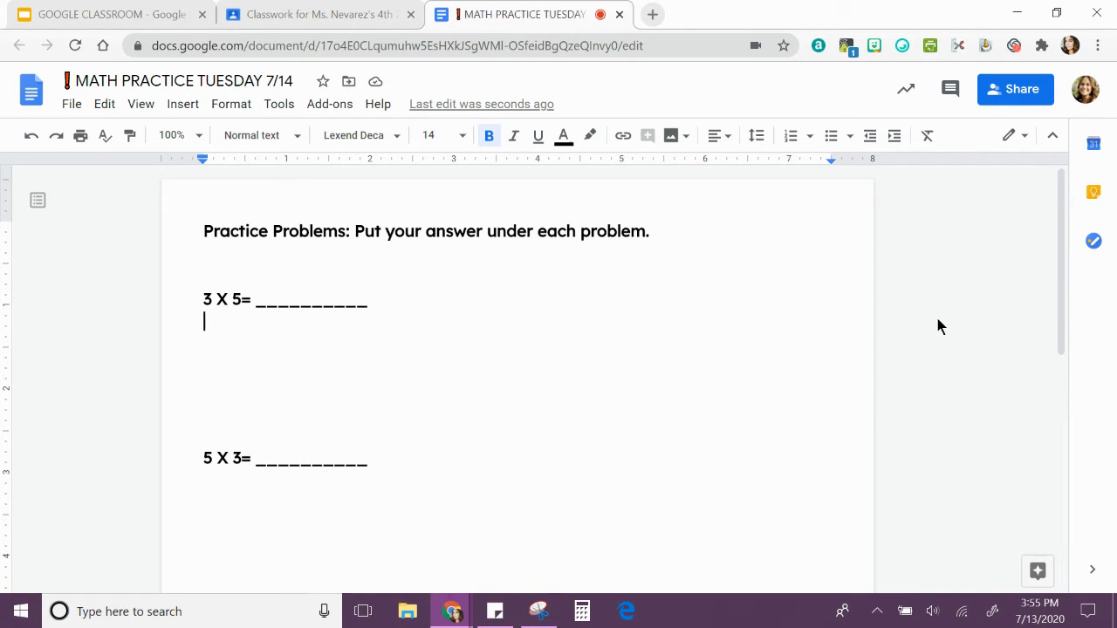
left_click(348, 84)
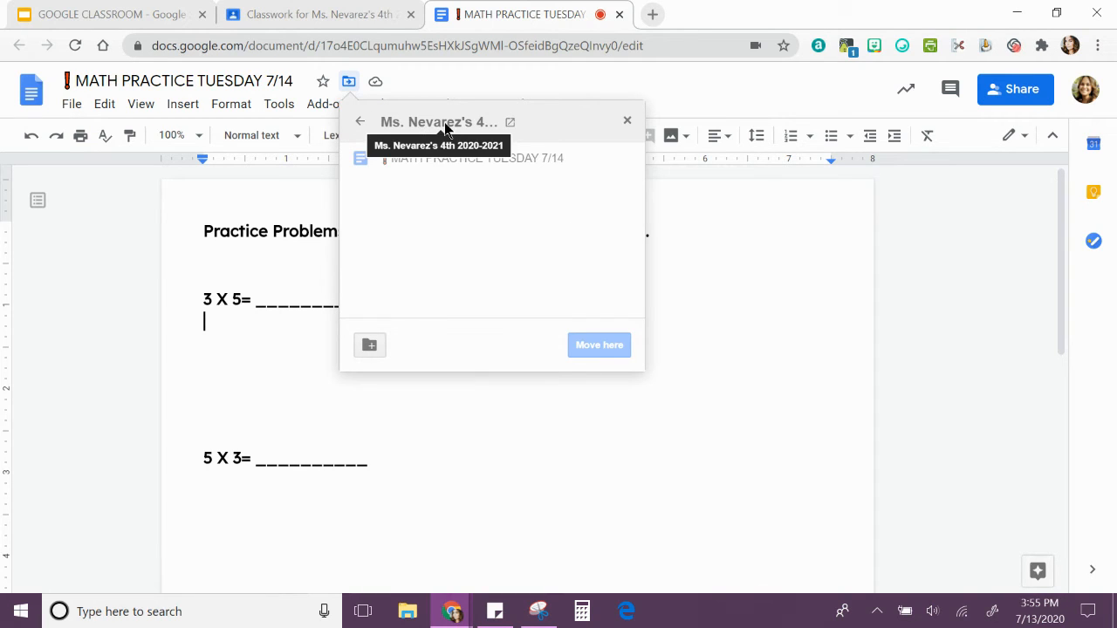
left_click(361, 122)
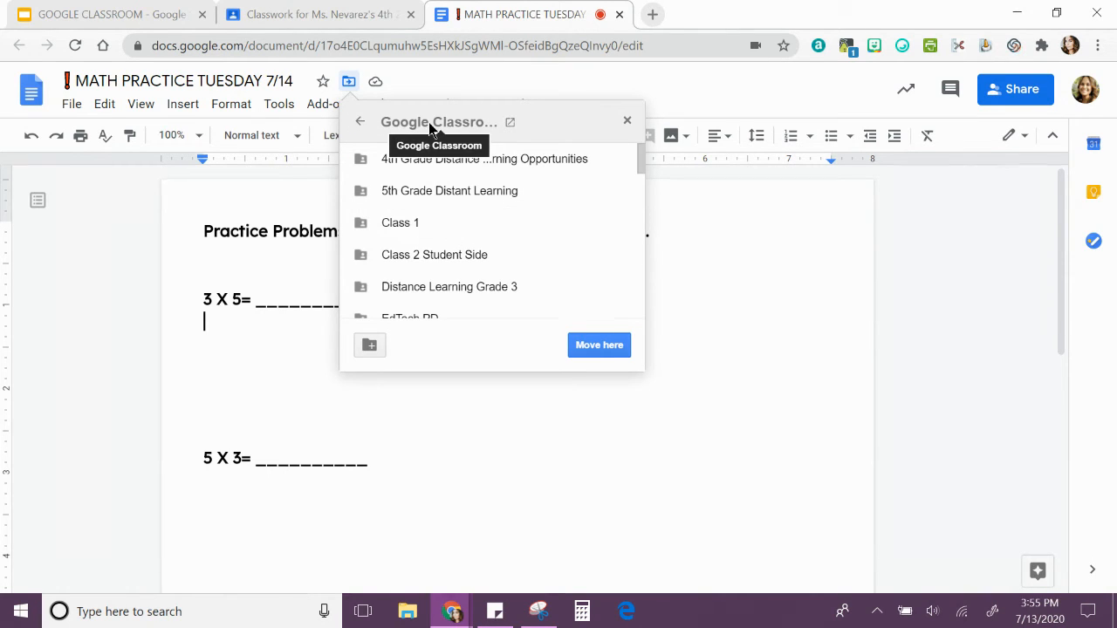
Close the document and set the Google Doc attached to the assignment to "Make a copy for each student".
left_click(620, 16)
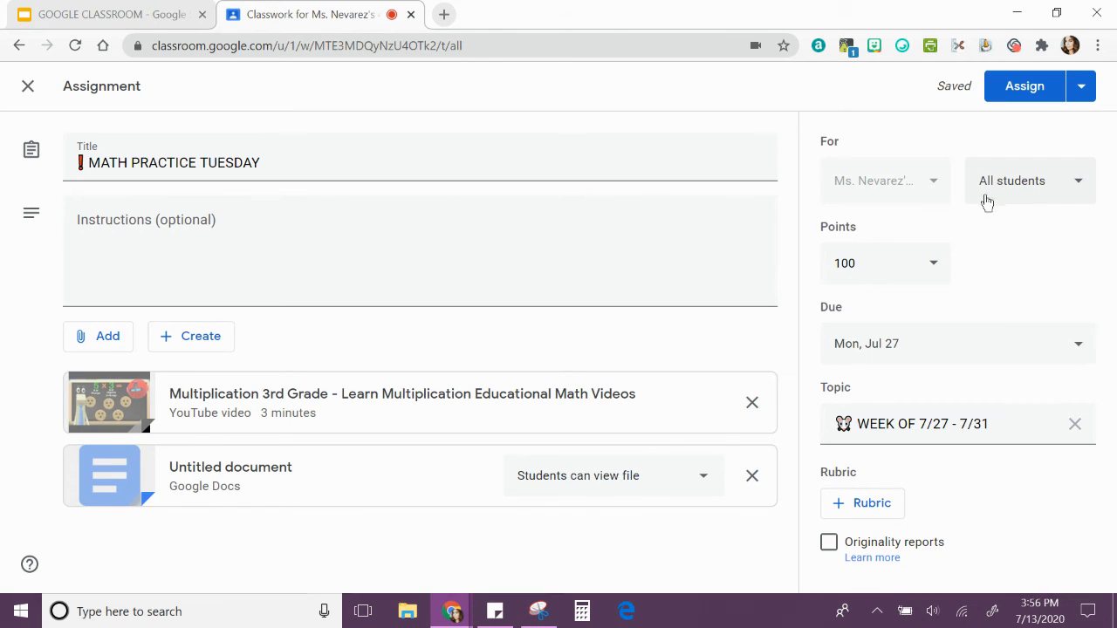
left_click(700, 486)
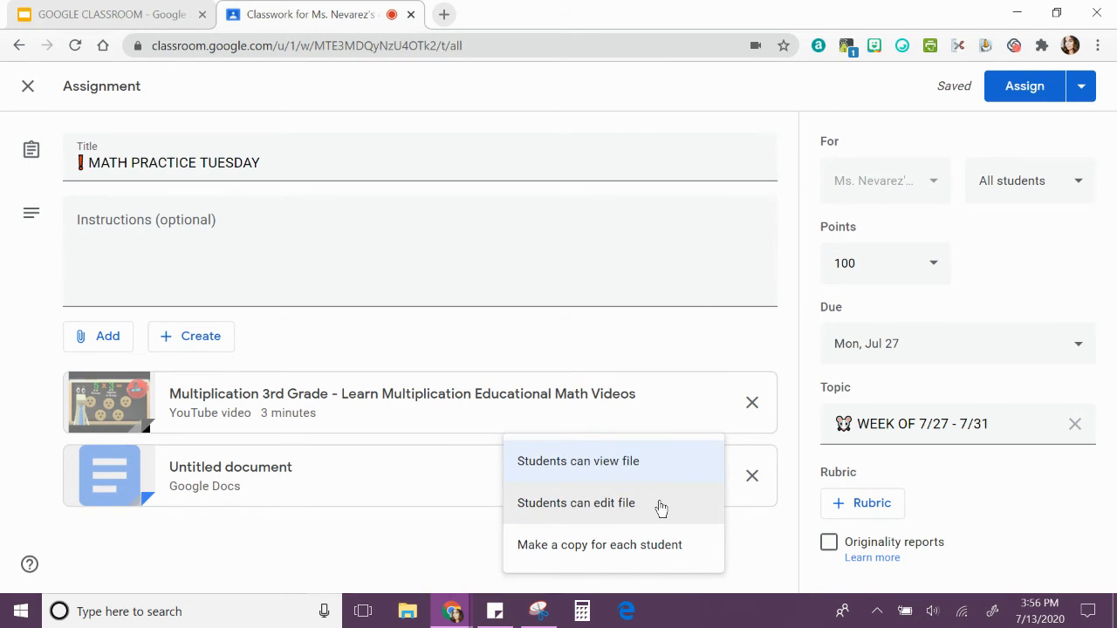
left_click(660, 507)
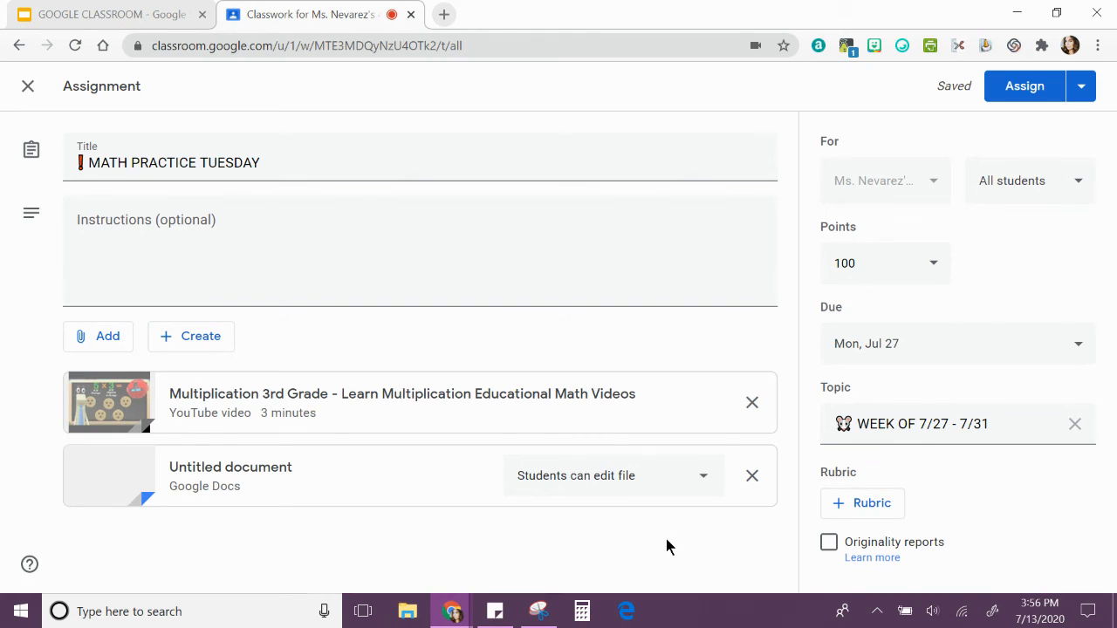
left_click(703, 486)
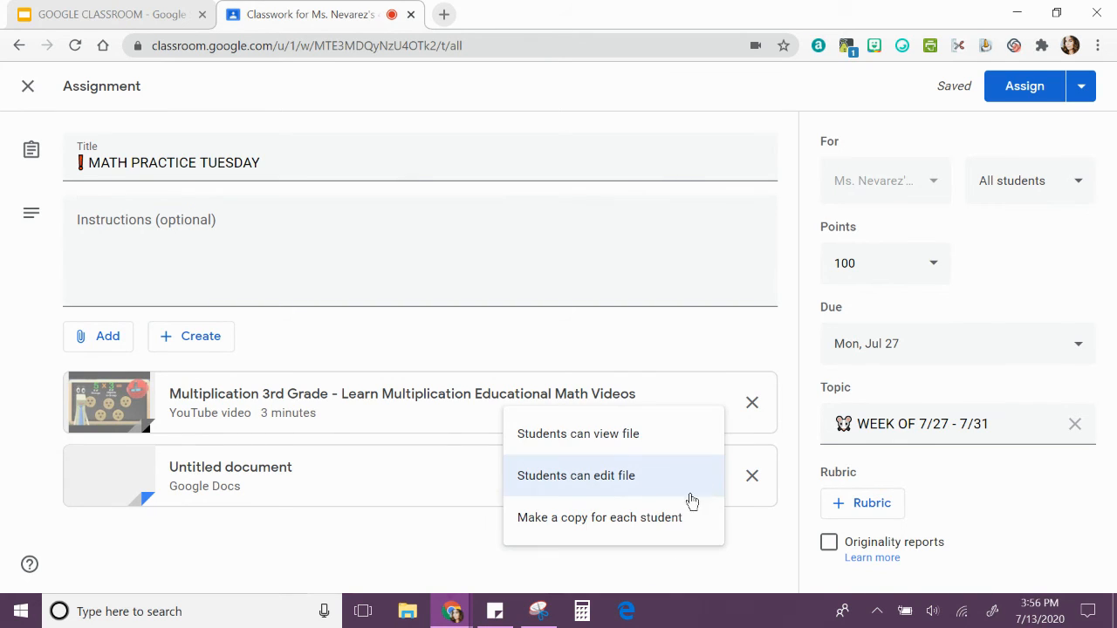
left_click(646, 519)
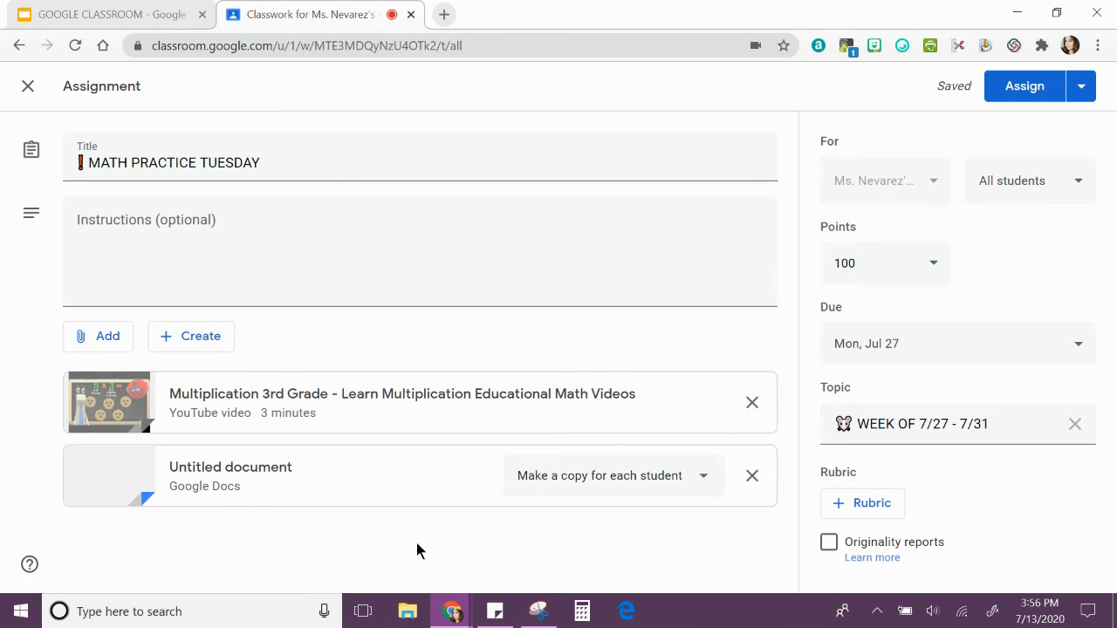
left_click(93, 347)
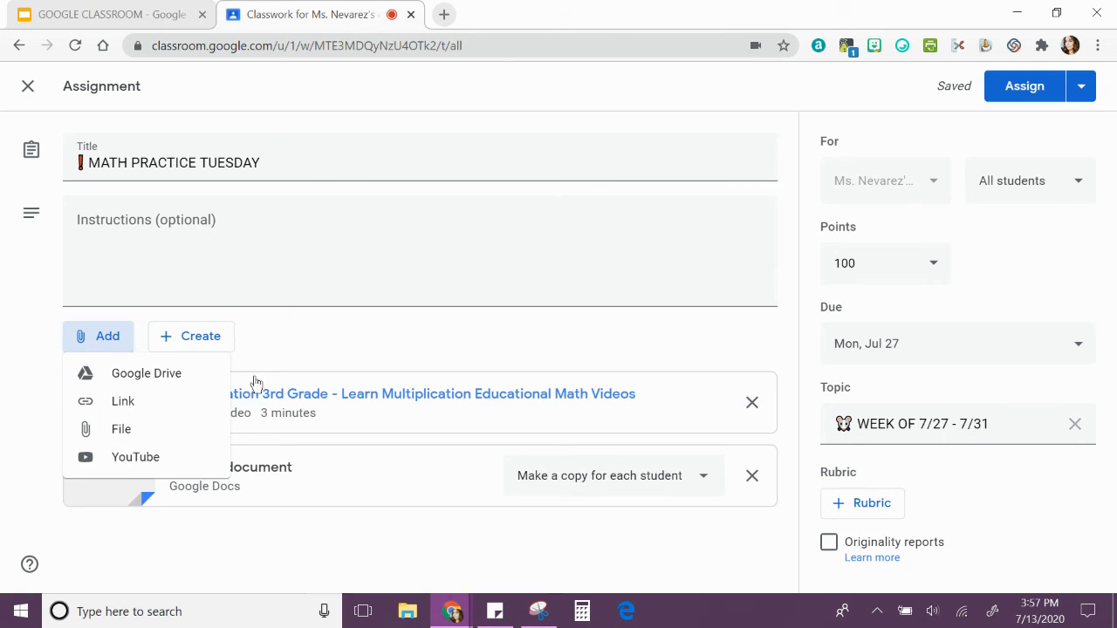
left_click(289, 349)
left_click(207, 341)
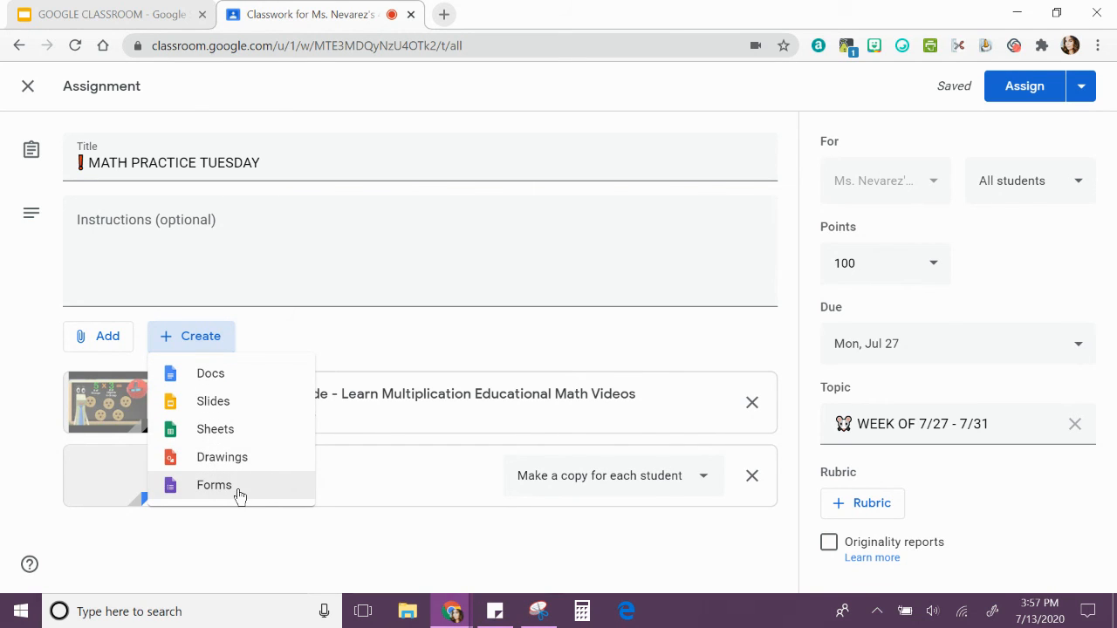
left_click(428, 541)
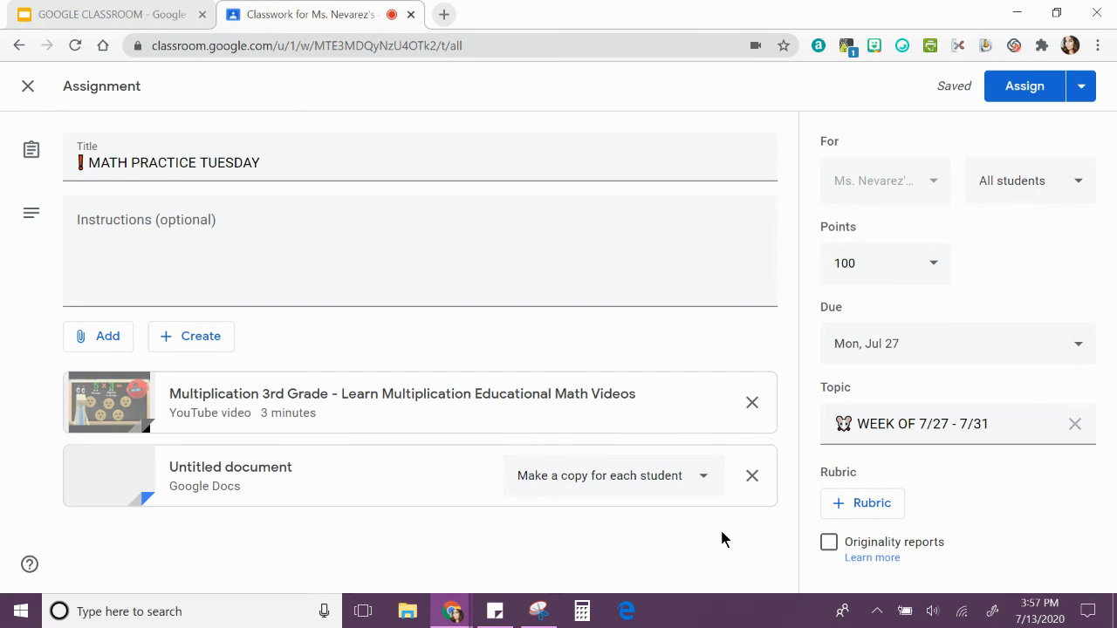
Schedule the assignment for Jul 16, 2020 at 8:00 AM.
left_click(1083, 96)
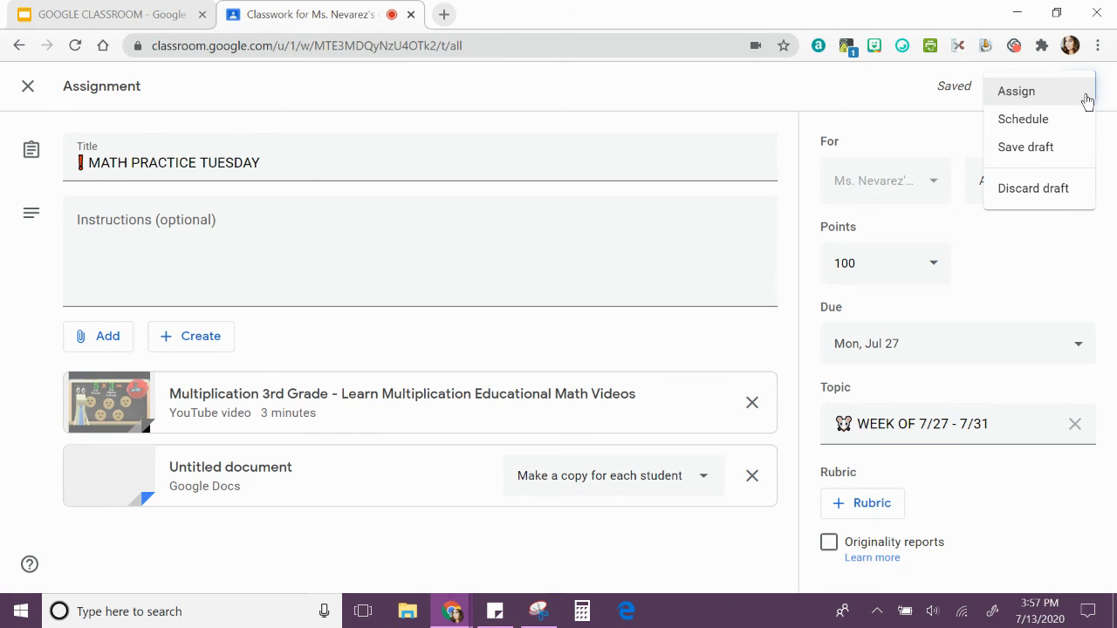
left_click(1060, 131)
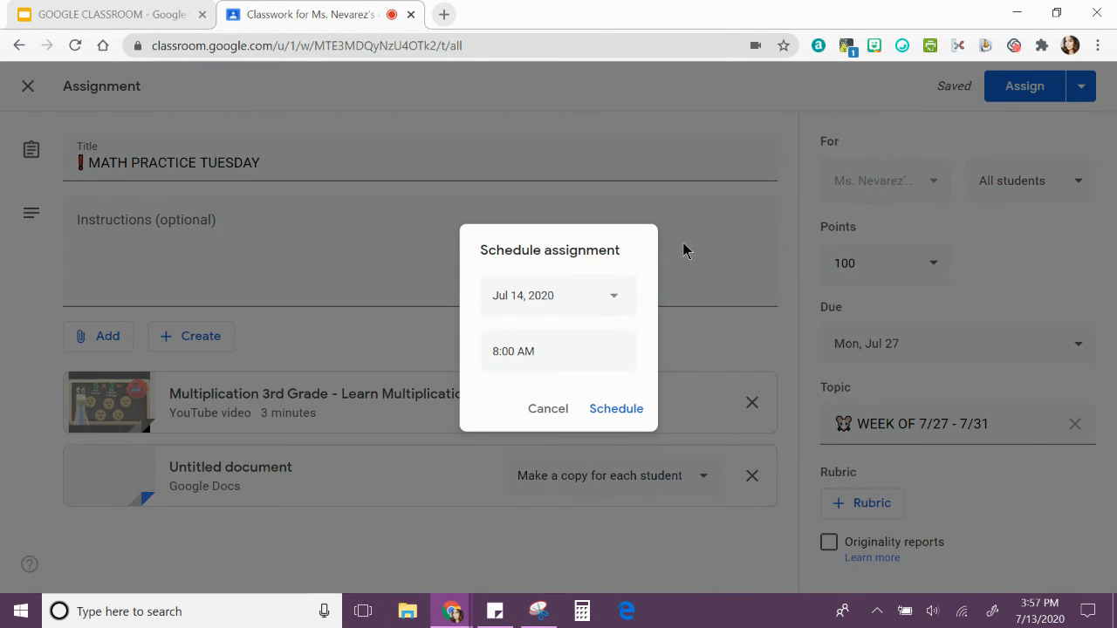
left_click(616, 293)
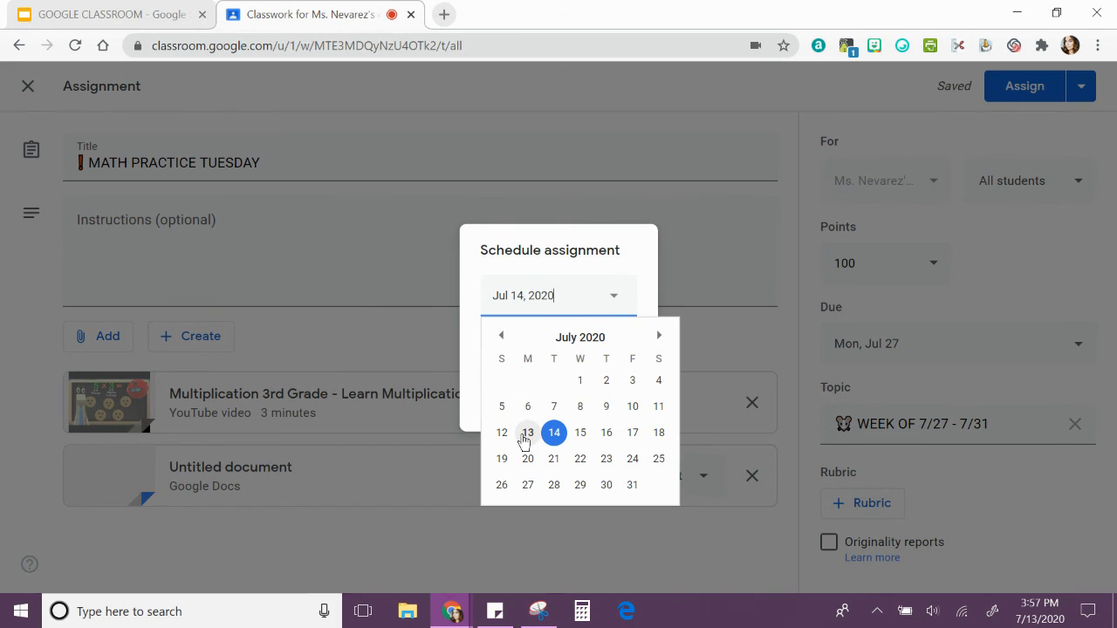
left_click(607, 437)
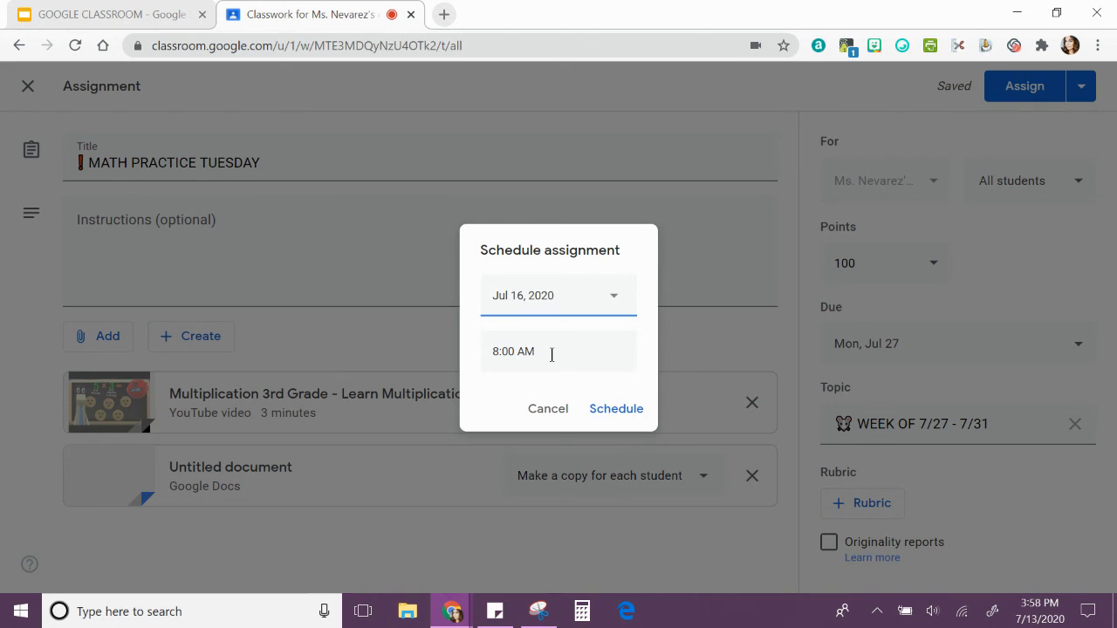
left_click(613, 409)
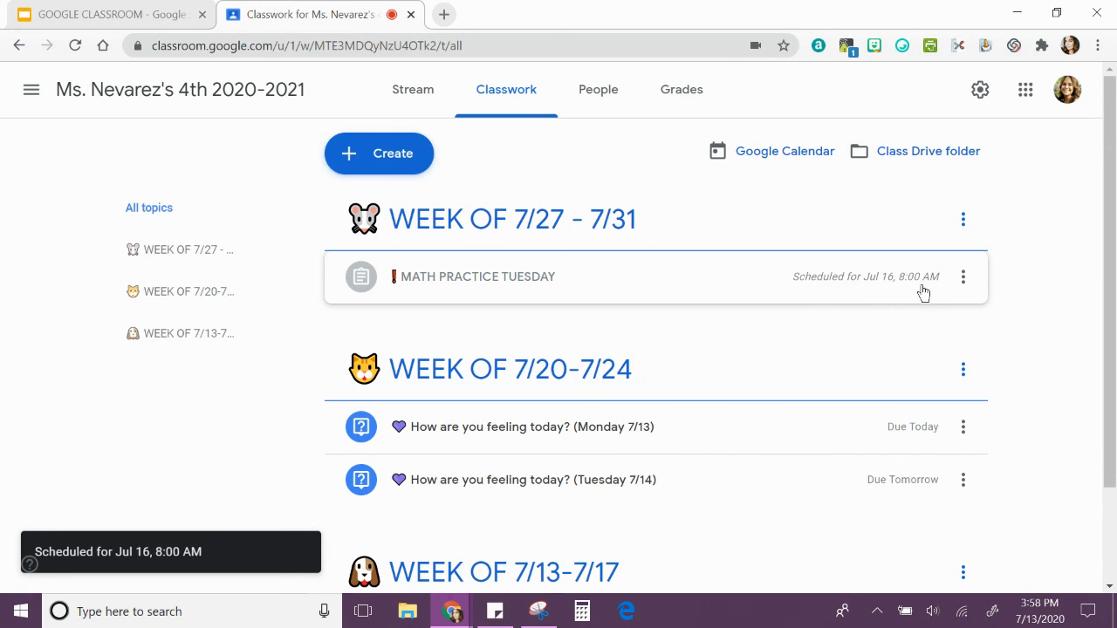
left_click(963, 277)
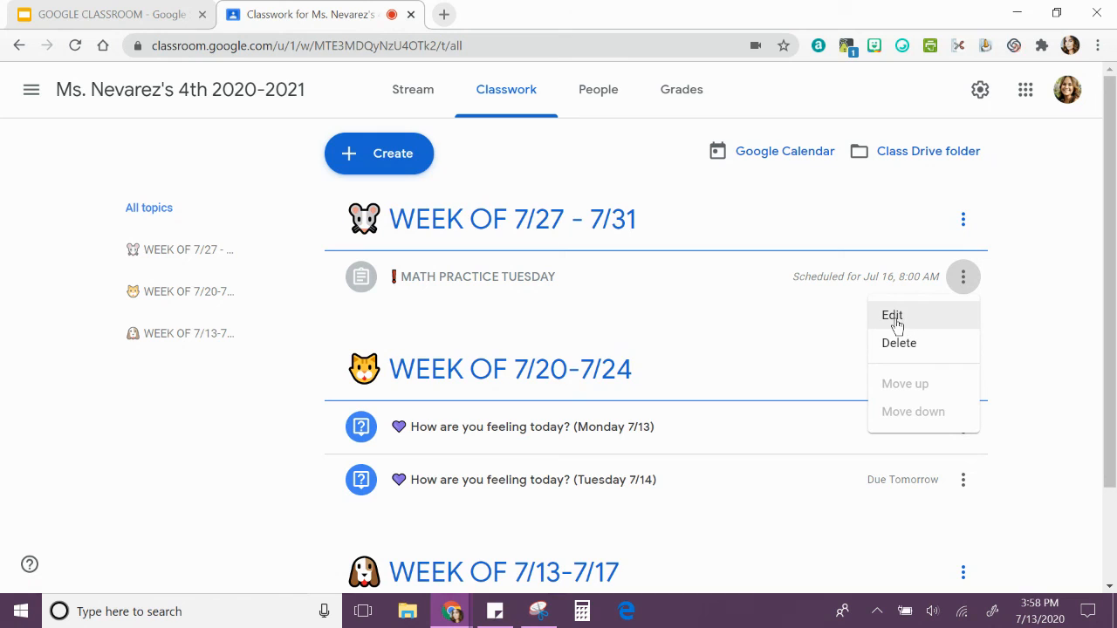
left_click(1002, 325)
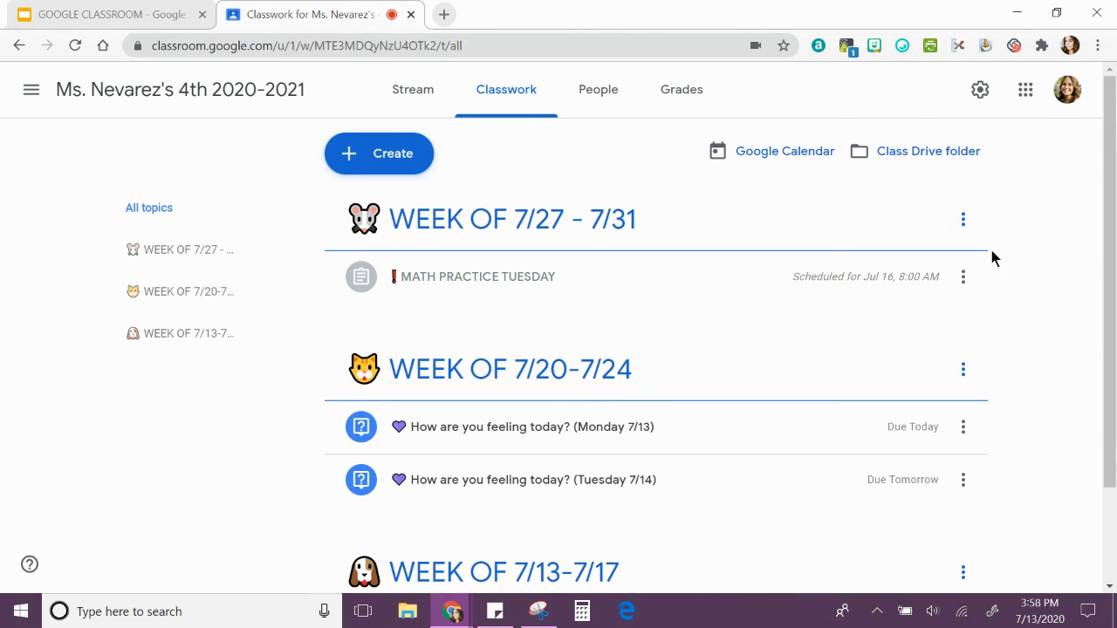
scroll(1021, 285, "down", 2)
scroll(1021, 285, "up", 2)
Switch to the GOOGLE CLASSROOM presentation in Google Slides and advance the slideshow to the "Performance Task" slide.
left_click(100, 11)
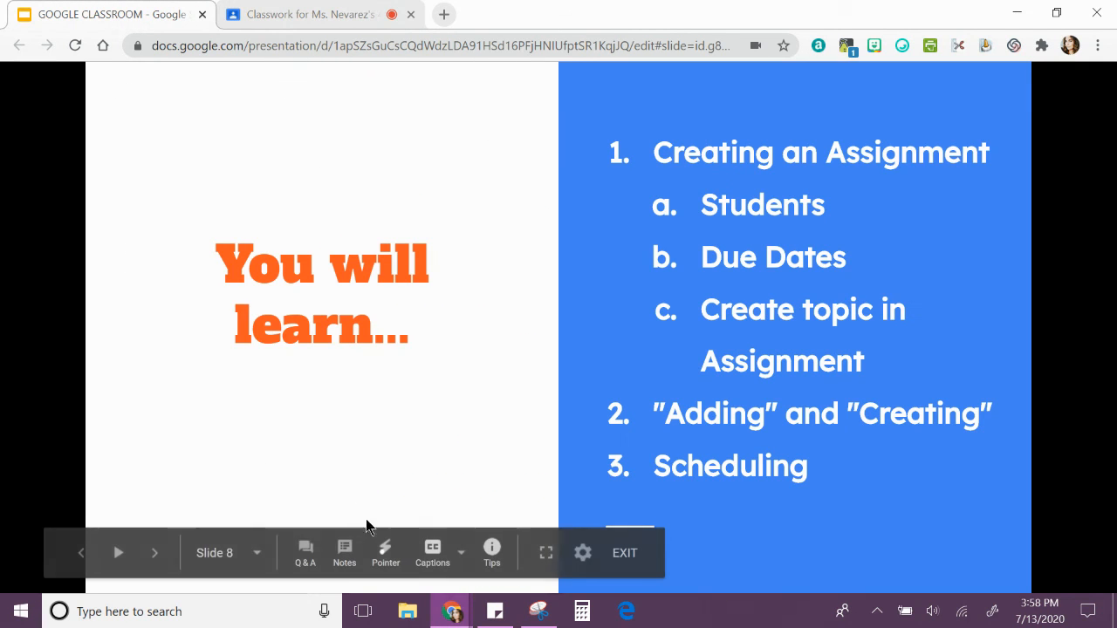
left_click(154, 553)
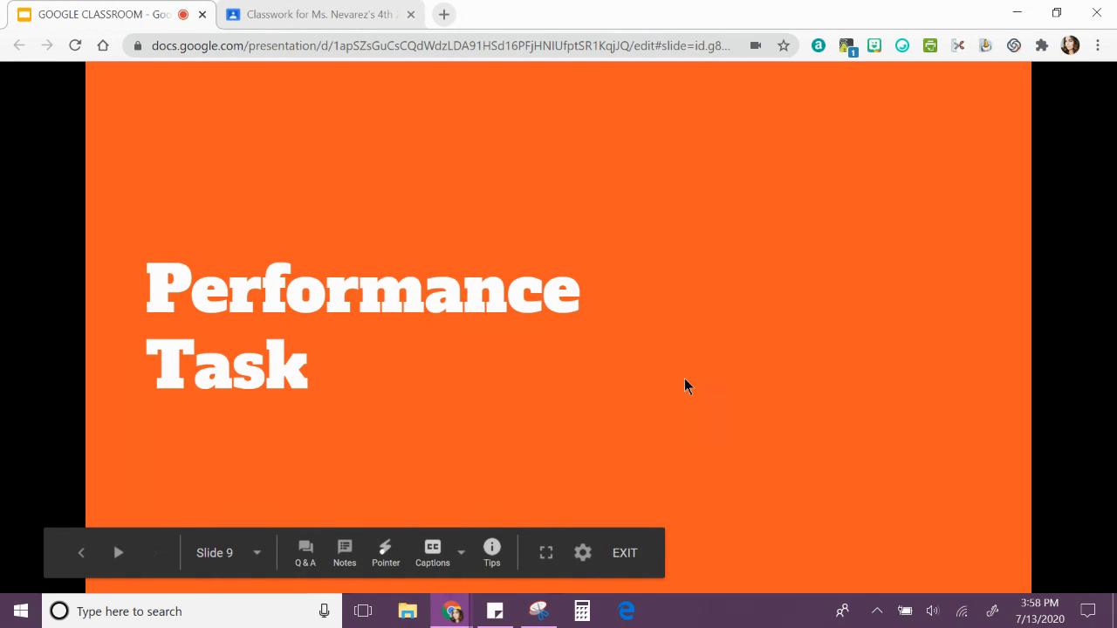